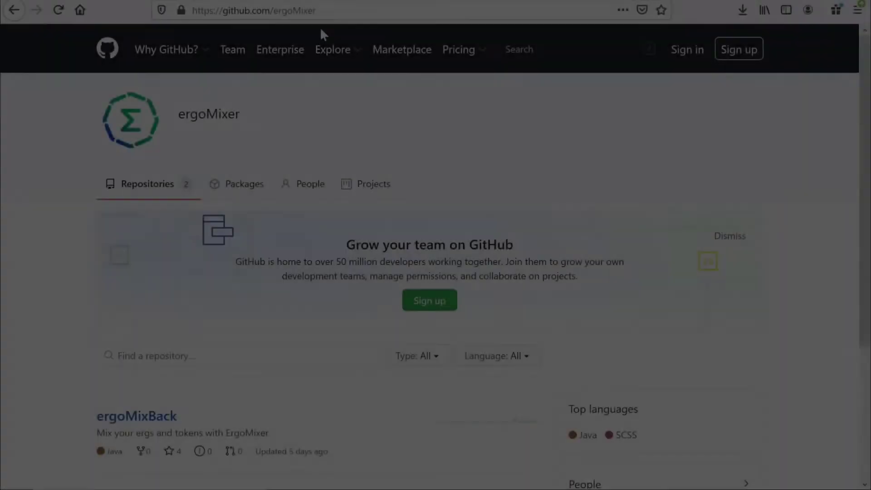
Step: Select the web address of the ergoMixer GitHub organization page
{"action": "left_click", "coordinate": [326, 13]}
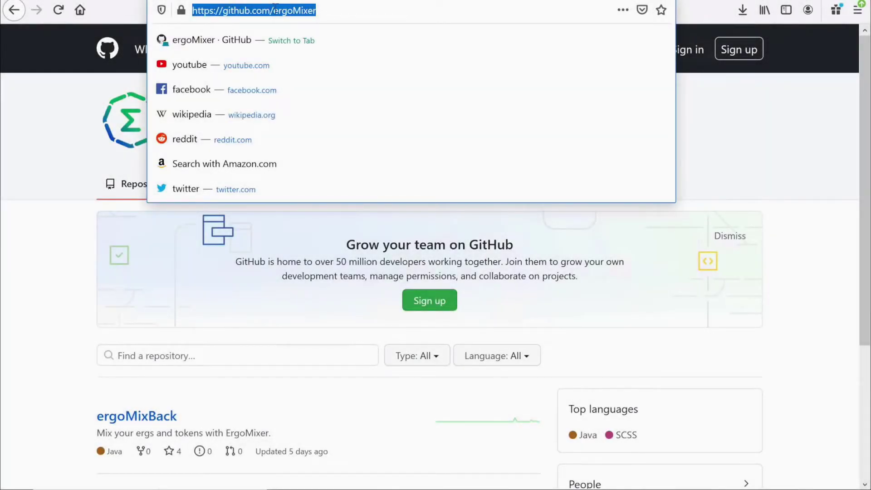
Step: Scroll the ergoMixer repository list and open the ergoMixBack repository
{"action": "left_click", "coordinate": [83, 132]}
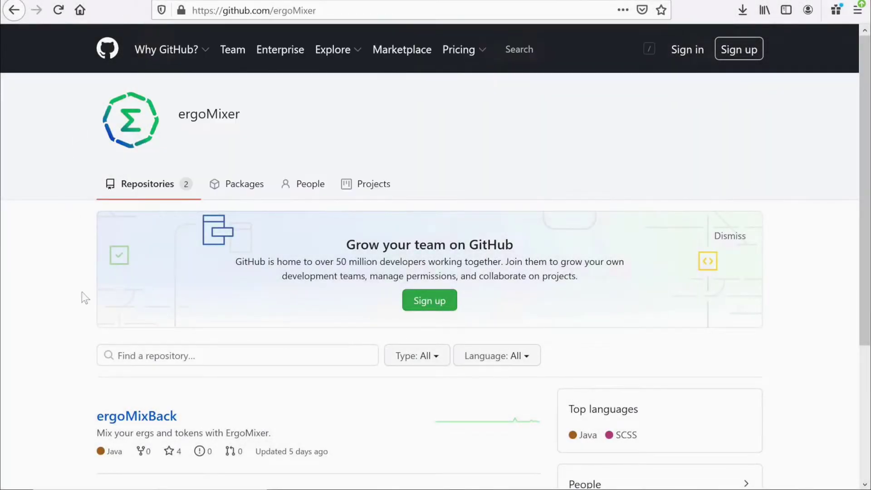
{"action": "scroll", "coordinate": [82, 292], "scroll_direction": "down", "scroll_amount": 2}
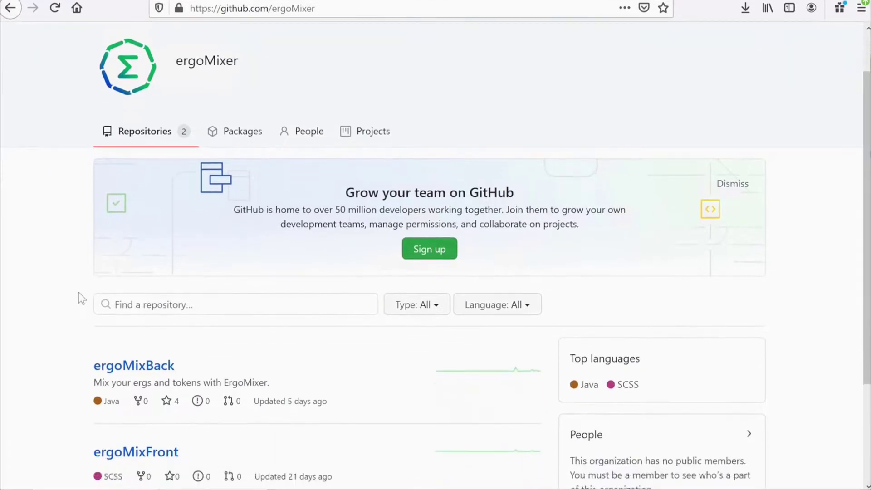
{"action": "scroll", "coordinate": [78, 292], "scroll_direction": "down", "scroll_amount": 1}
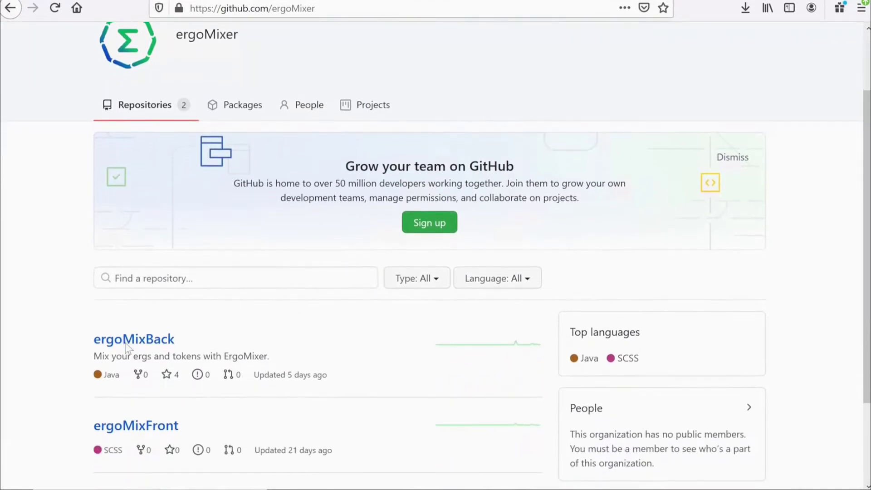
{"action": "scroll", "coordinate": [126, 341], "scroll_direction": "down", "scroll_amount": 1}
{"action": "left_click", "coordinate": [139, 286]}
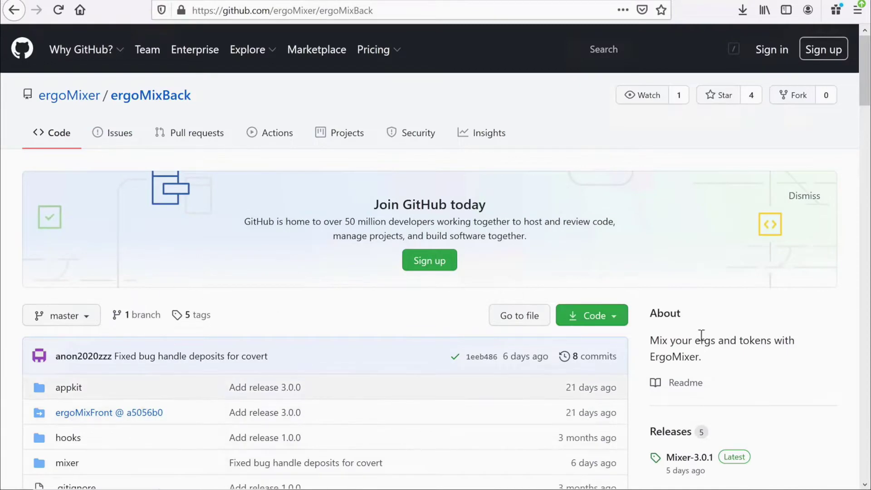
Step: Go to the ergoMixBack Releases page showing Mixer-3.0.1
{"action": "left_click_drag", "start_coordinate": [863, 93], "coordinate": [865, 132]}
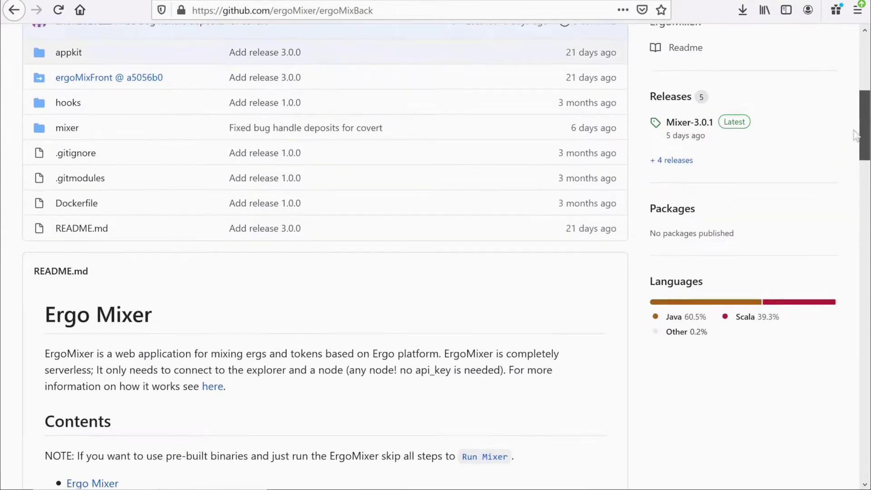
{"action": "scroll", "coordinate": [735, 129], "scroll_direction": "up", "scroll_amount": 1}
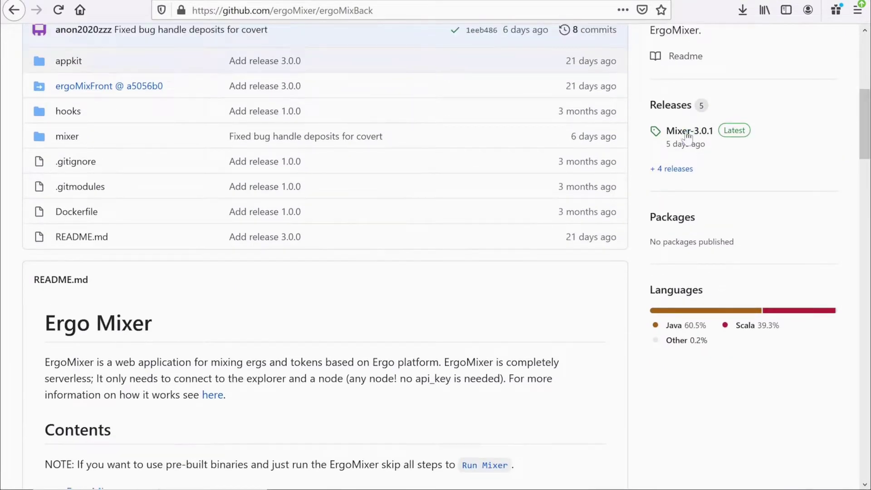
{"action": "left_click", "coordinate": [668, 107]}
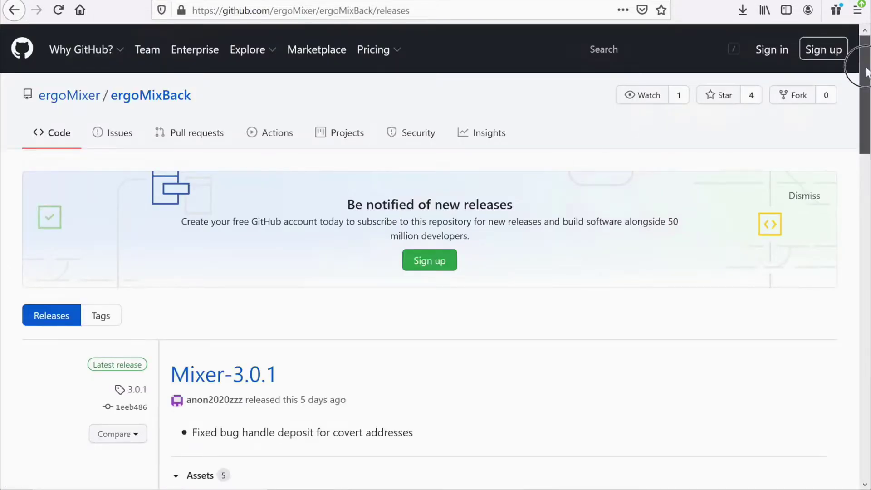
Step: Save ergoMixer-3.0.1.exe from the release assets and launch it from Firefox downloads
{"action": "left_click_drag", "start_coordinate": [864, 50], "coordinate": [865, 96]}
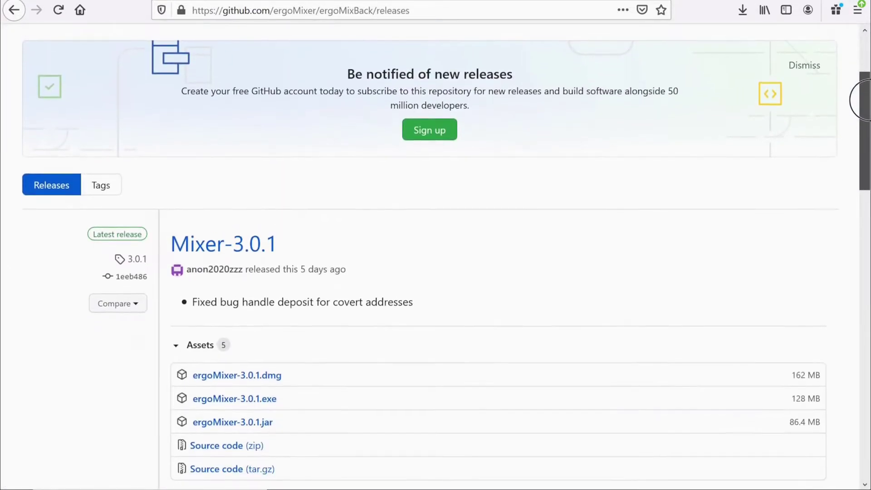
{"action": "left_click", "coordinate": [215, 405]}
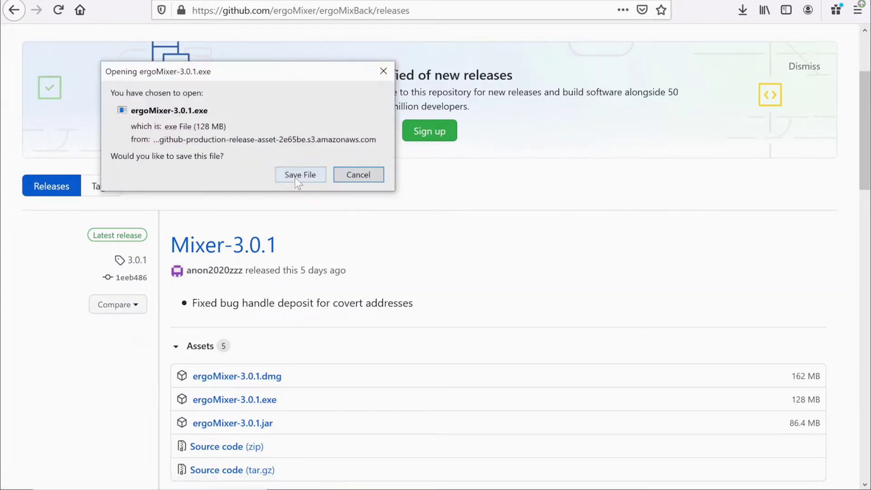
{"action": "left_click", "coordinate": [294, 177]}
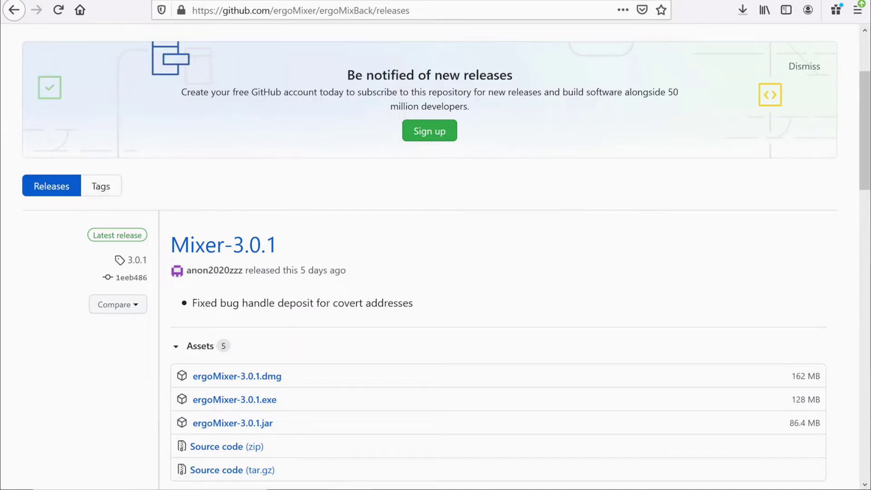
{"action": "scroll", "coordinate": [416, 356], "scroll_direction": "up", "scroll_amount": 1}
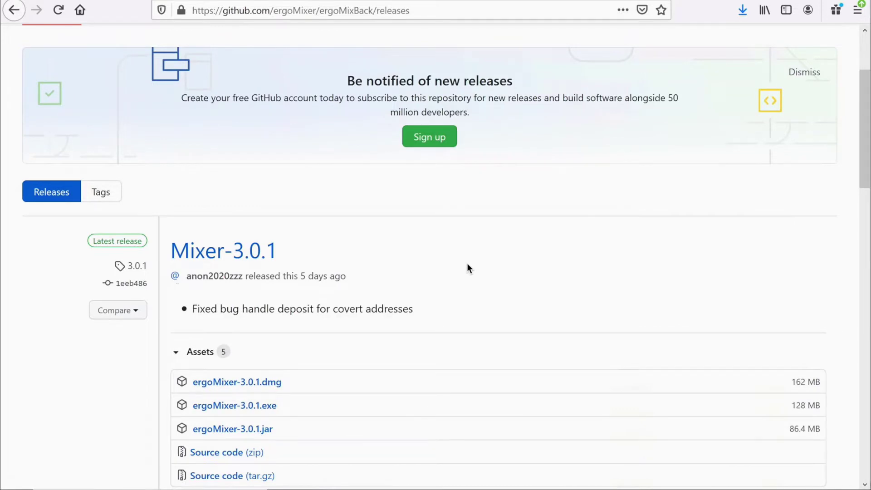
{"action": "left_click", "coordinate": [742, 10]}
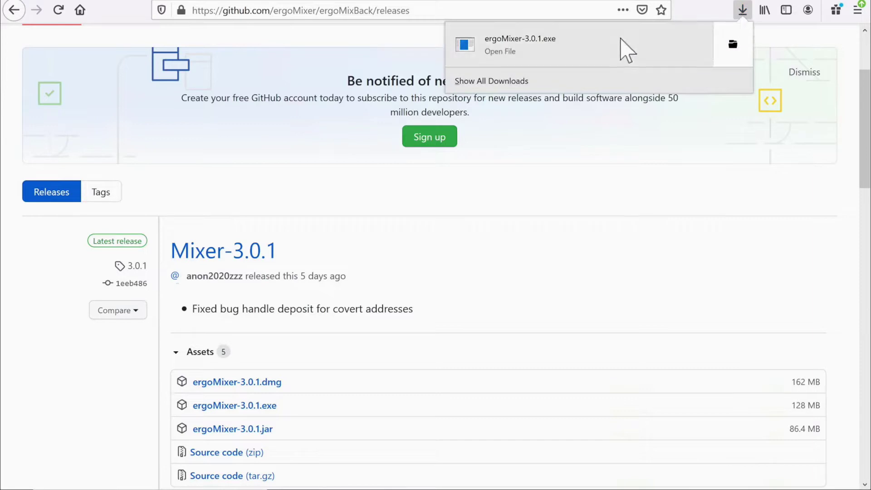
{"action": "left_click", "coordinate": [608, 42]}
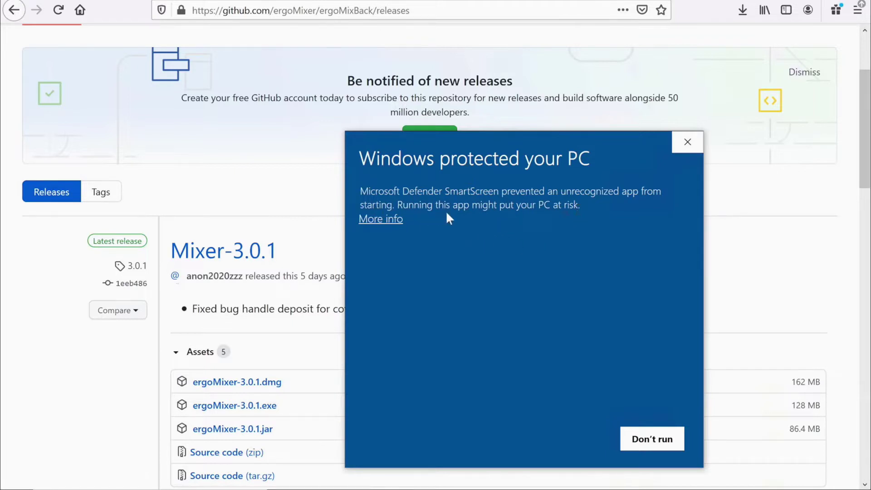
Step: Bypass SmartScreen with More info and Run anyway, then start the ErgoMixer installation
{"action": "left_click", "coordinate": [391, 221]}
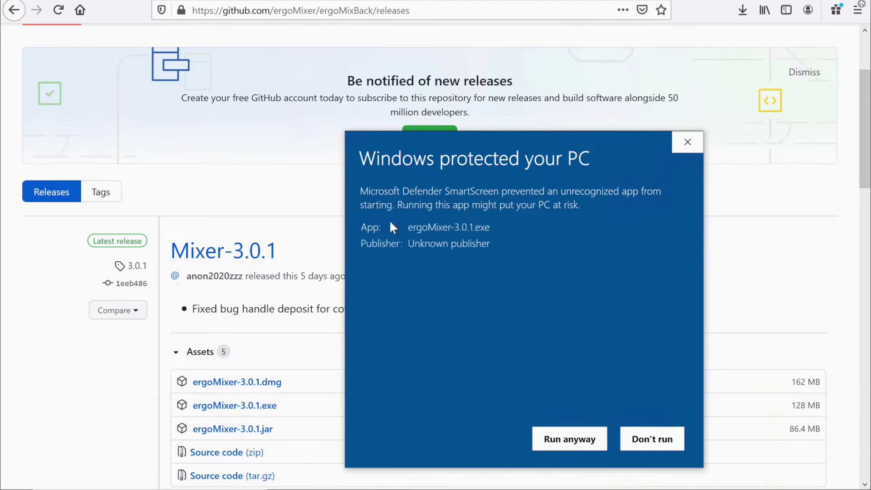
{"action": "left_click", "coordinate": [564, 440]}
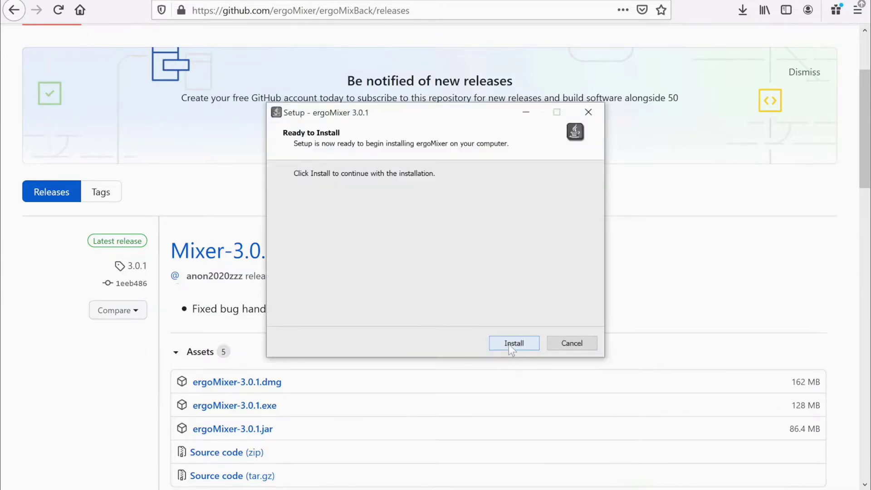
{"action": "left_click", "coordinate": [508, 344]}
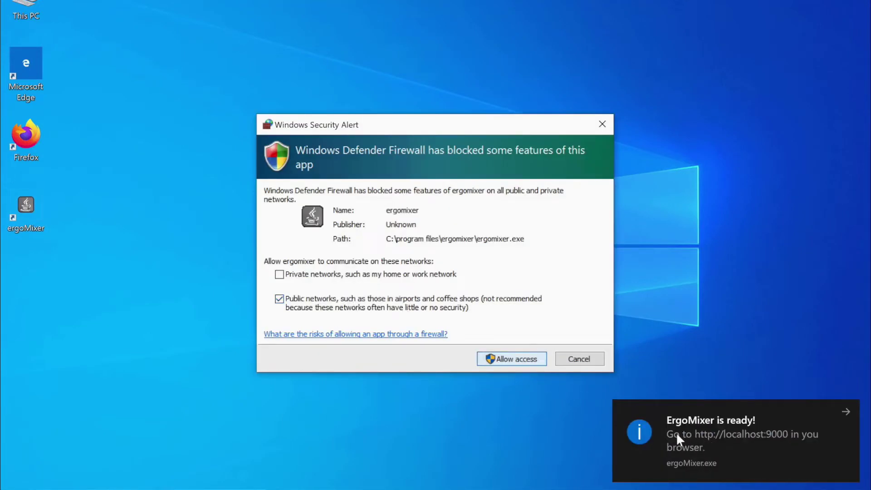
Step: Allow ErgoMixer through the firewall, dismiss its ready notice, and open its tray menu
{"action": "key", "text": "Return"}
{"action": "left_click", "coordinate": [707, 442]}
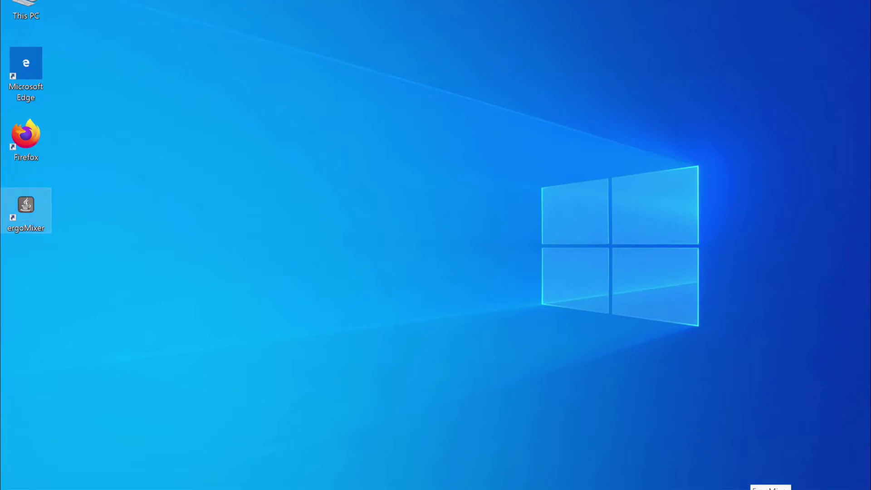
{"action": "right_click", "coordinate": [750, 487]}
Step: View Configuration, Active Mixes, Ring Statistics and About in the dashboard, then confirm Shutdown
{"action": "left_click", "coordinate": [706, 445]}
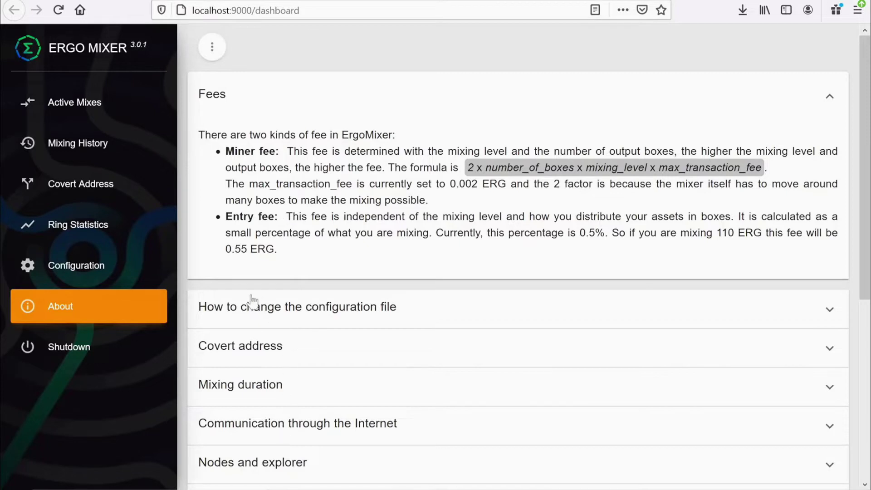
{"action": "left_click", "coordinate": [89, 262]}
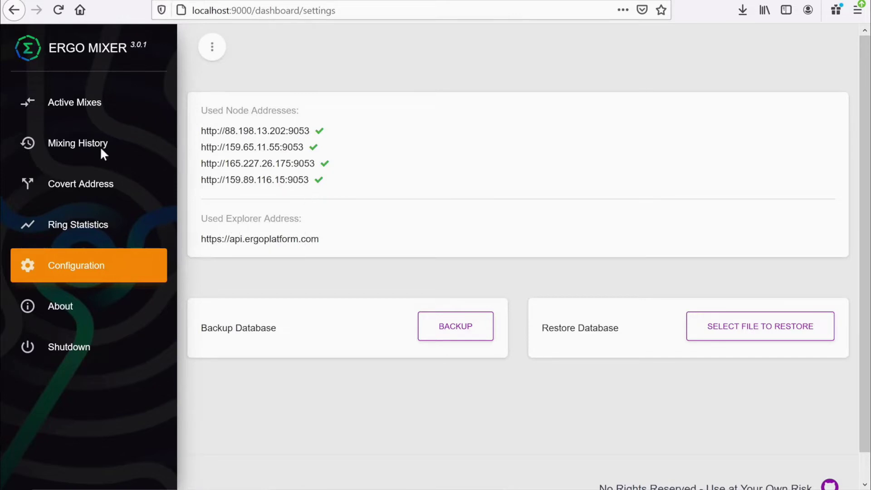
{"action": "left_click", "coordinate": [69, 108]}
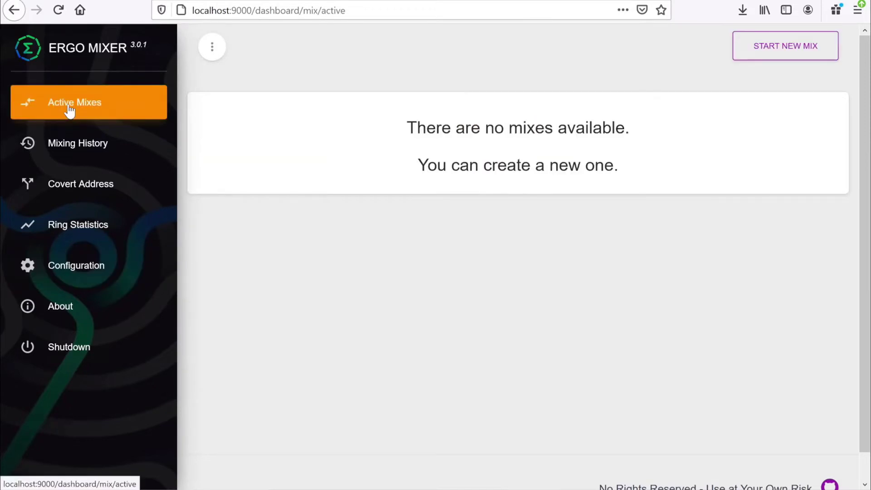
{"action": "left_click", "coordinate": [59, 229]}
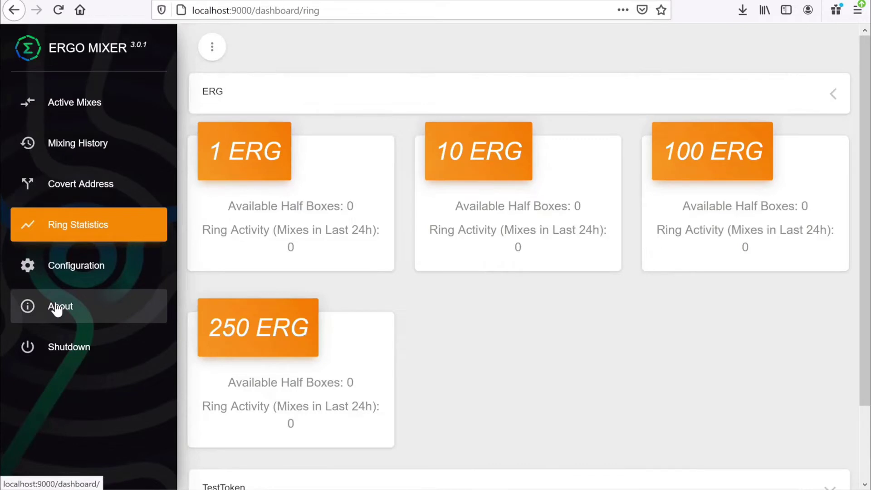
{"action": "left_click", "coordinate": [57, 309]}
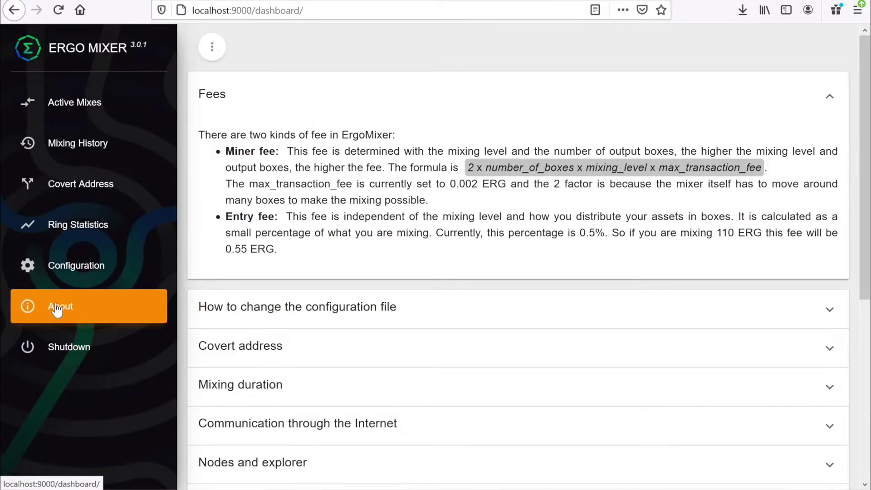
{"action": "left_click", "coordinate": [77, 348]}
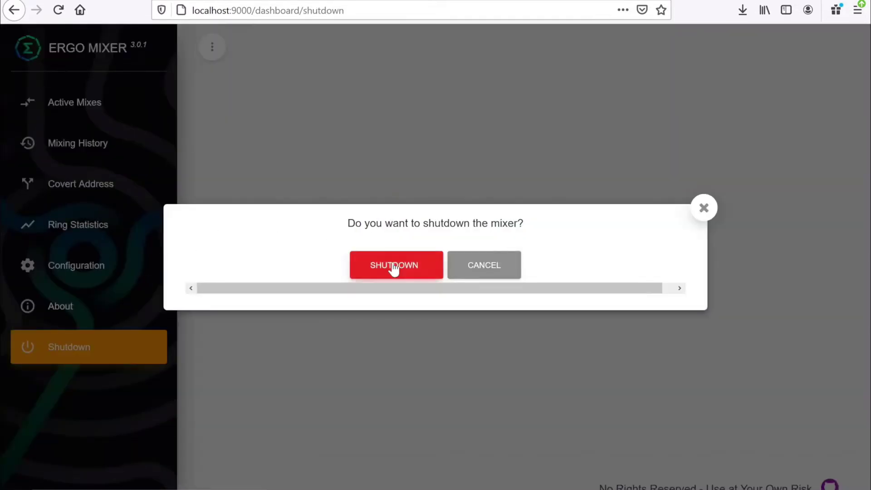
{"action": "left_click", "coordinate": [393, 267]}
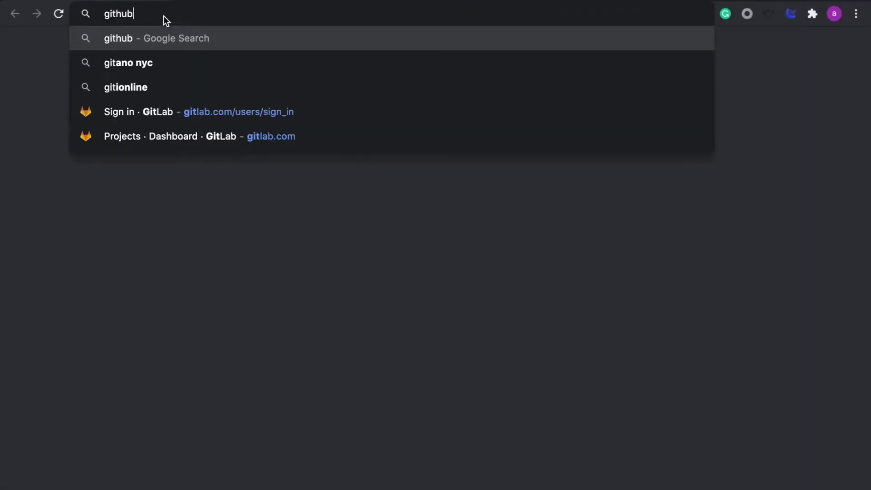
Step: Go to github.com/ergoMixer and open the ergoMixBack releases list
{"action": "type", "text": ".com/"}
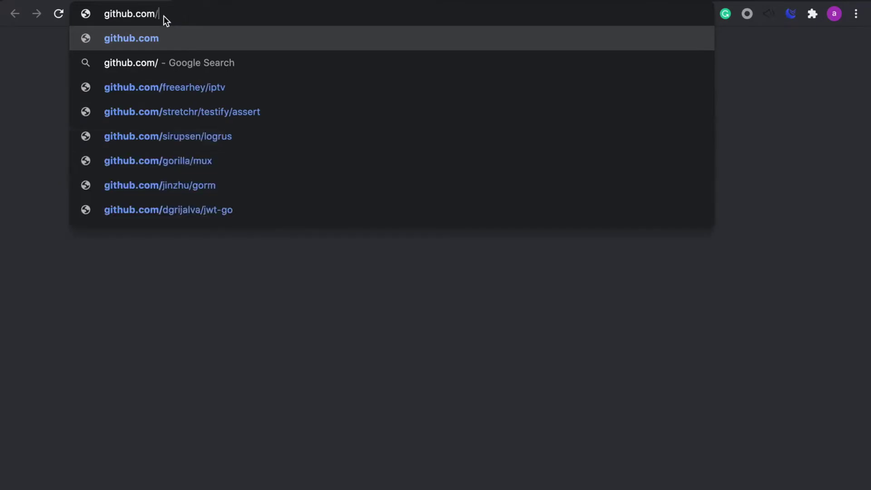
{"action": "type", "text": "ergoMixer"}
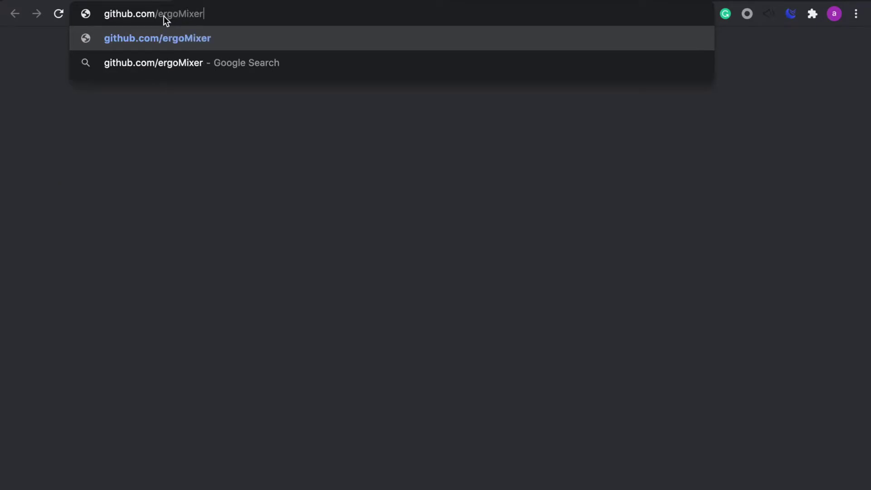
{"action": "key", "text": "Return"}
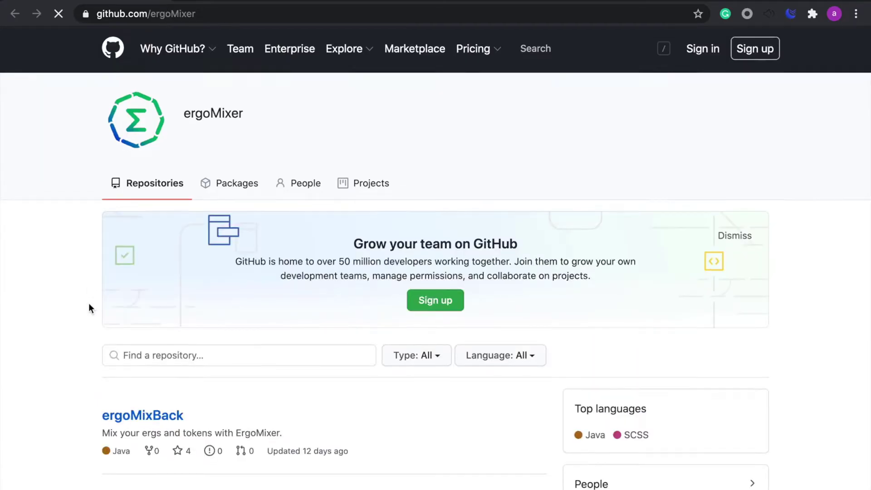
{"action": "scroll", "coordinate": [89, 303], "scroll_direction": "down", "scroll_amount": 2}
{"action": "scroll", "coordinate": [89, 304], "scroll_direction": "down", "scroll_amount": 2}
{"action": "scroll", "coordinate": [89, 303], "scroll_direction": "down", "scroll_amount": 1}
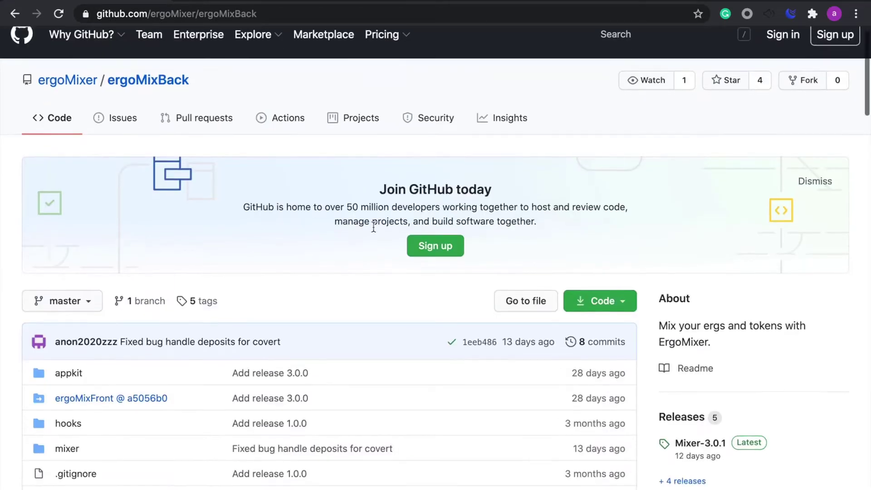
{"action": "scroll", "coordinate": [372, 229], "scroll_direction": "down", "scroll_amount": 3}
{"action": "scroll", "coordinate": [373, 226], "scroll_direction": "down", "scroll_amount": 1}
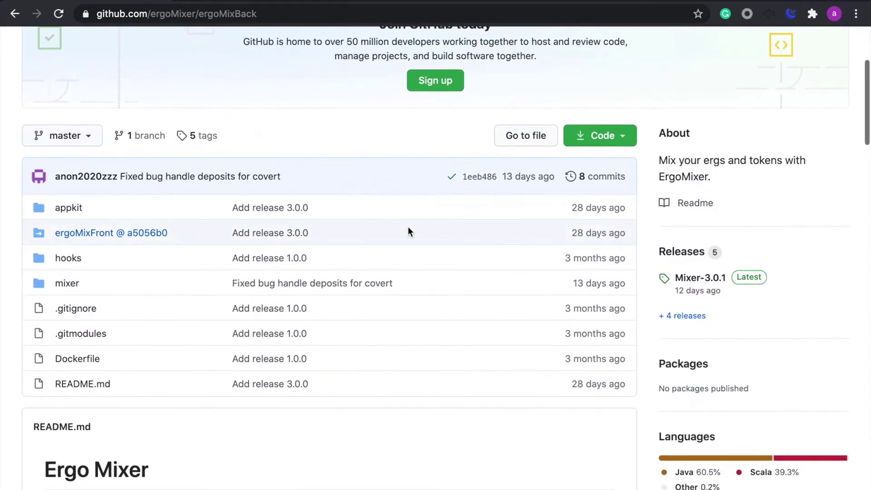
{"action": "left_click", "coordinate": [683, 252]}
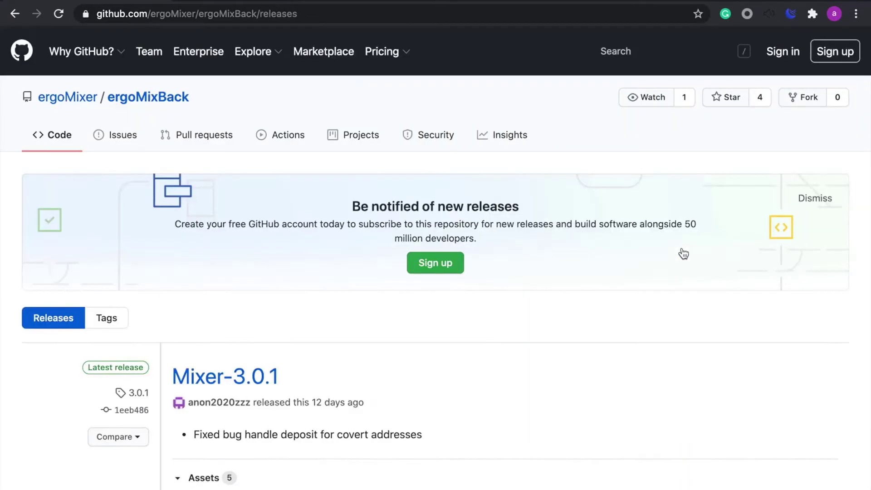
Step: Download ergoMixer-3.0.1.dmg from the release assets and show the Downloads stack
{"action": "scroll", "coordinate": [684, 253], "scroll_direction": "down", "scroll_amount": 2}
{"action": "scroll", "coordinate": [683, 254], "scroll_direction": "down", "scroll_amount": 1}
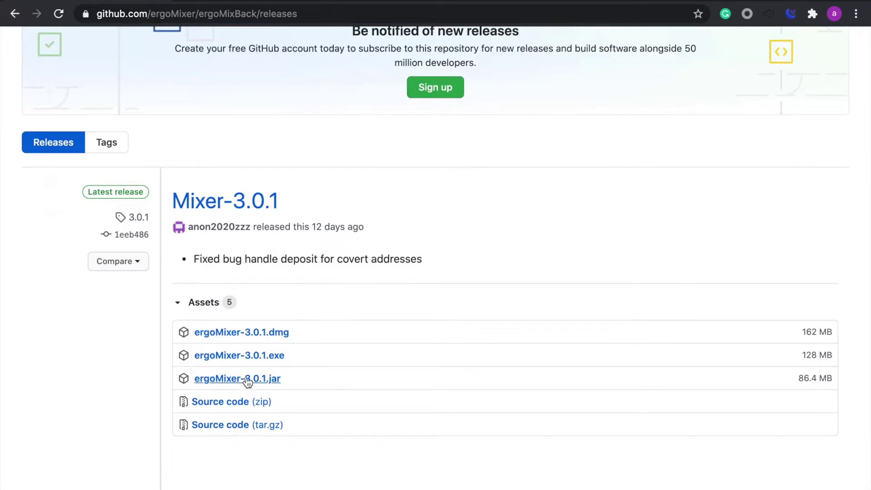
{"action": "left_click", "coordinate": [233, 333]}
{"action": "left_click", "coordinate": [645, 477]}
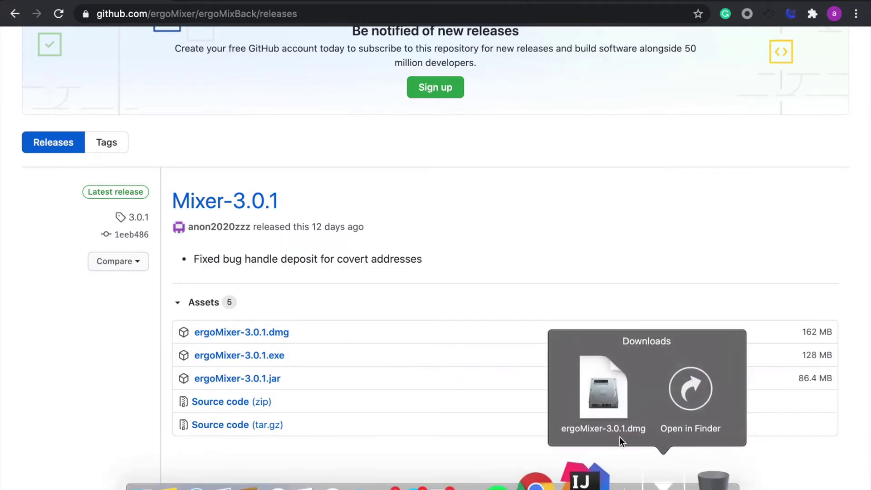
Step: Open ergoMixer-3.0.1.dmg, copy ergoMixer into Applications, and close the disk image window
{"action": "left_click", "coordinate": [604, 393]}
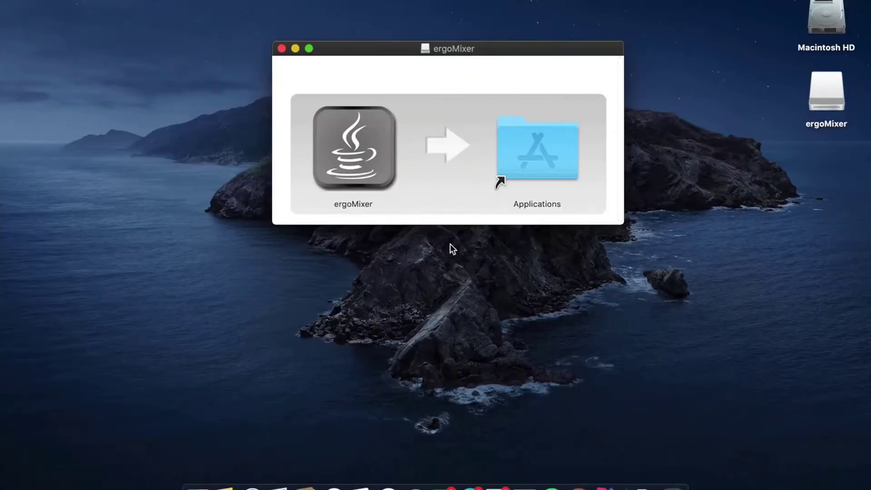
{"action": "left_click_drag", "start_coordinate": [349, 129], "coordinate": [523, 145]}
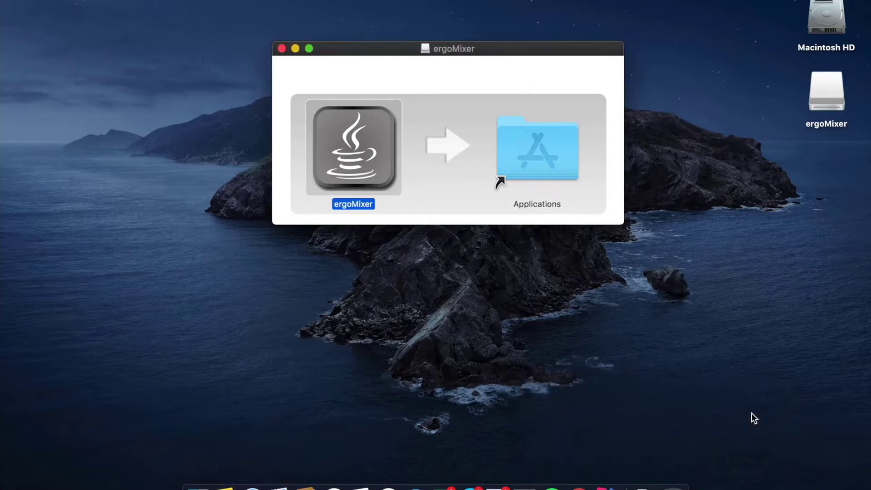
{"action": "left_click", "coordinate": [282, 48]}
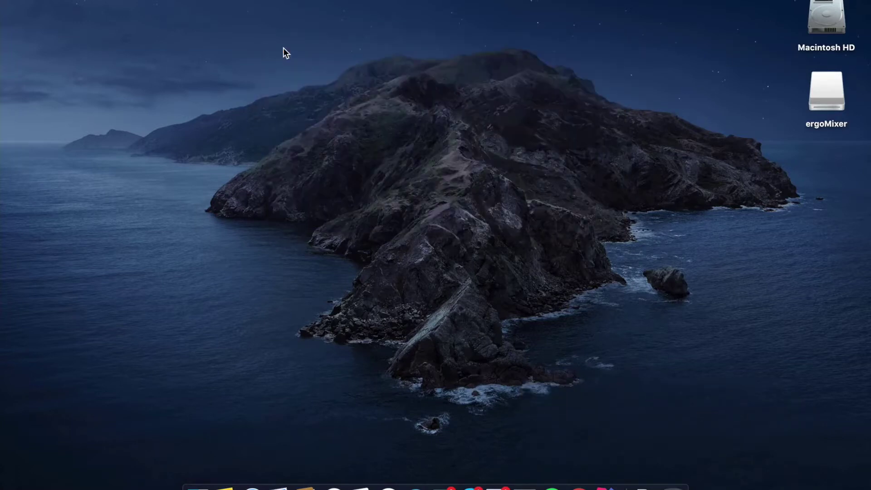
Step: Launch ergoMixer through Spotlight search 'ergo' and dismiss the unverified-developer warning
{"action": "key", "text": "super+space"}
{"action": "type", "text": "ergo"}
{"action": "key", "text": "Return"}
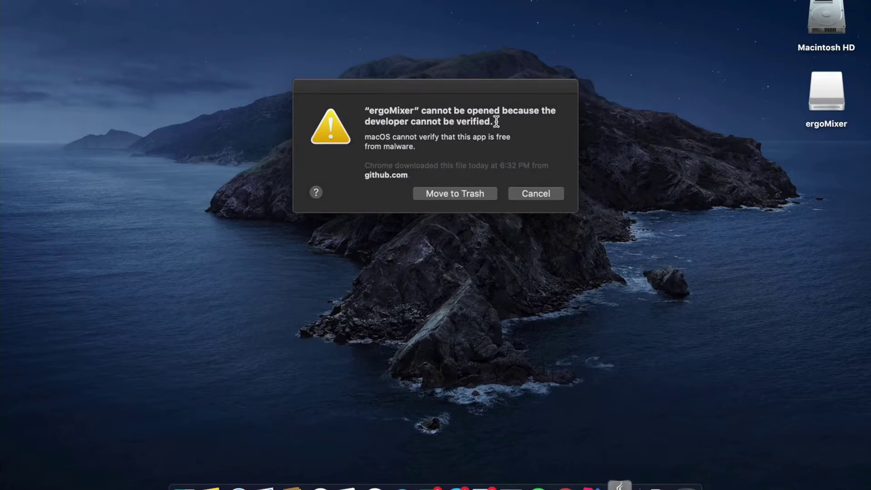
{"action": "left_click", "coordinate": [529, 192]}
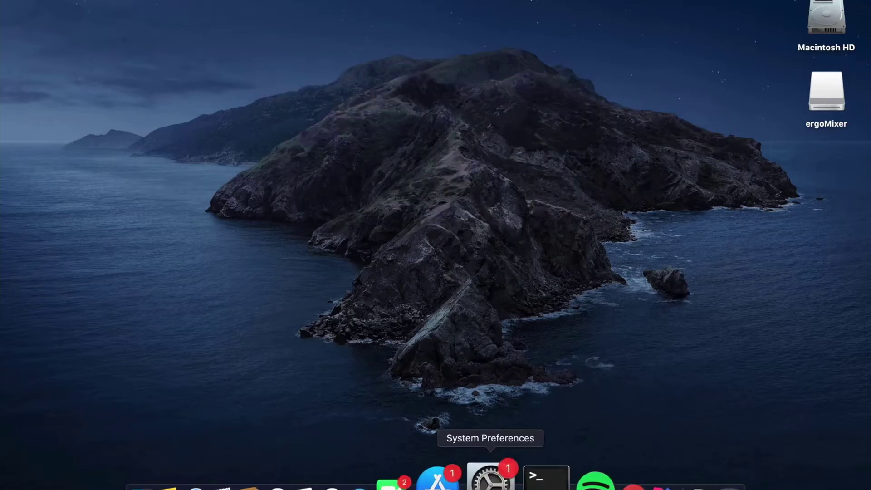
Step: In Security & Privacy, approve ergoMixer with Open Anyway and Open, then close preferences
{"action": "left_click", "coordinate": [490, 471]}
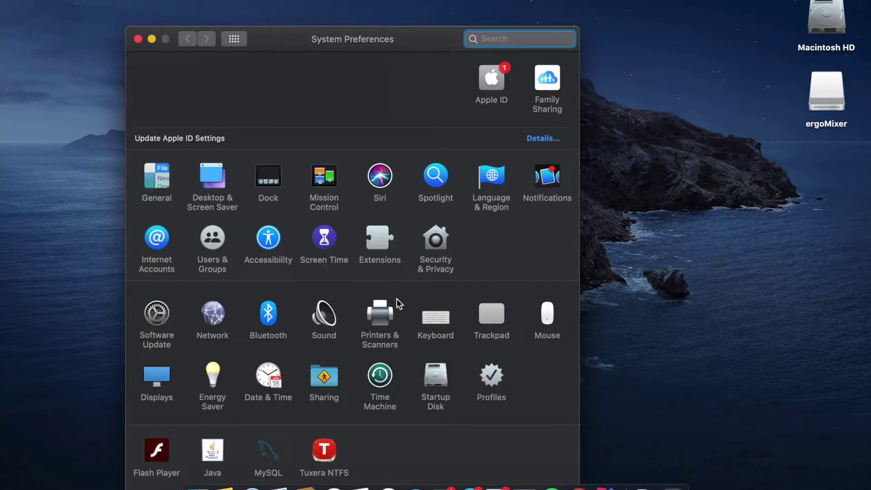
{"action": "left_click", "coordinate": [440, 240]}
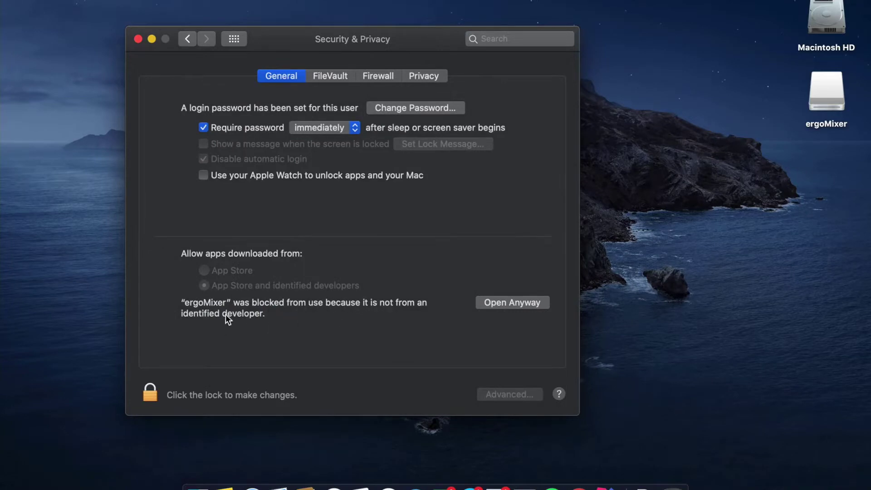
{"action": "left_click", "coordinate": [509, 308]}
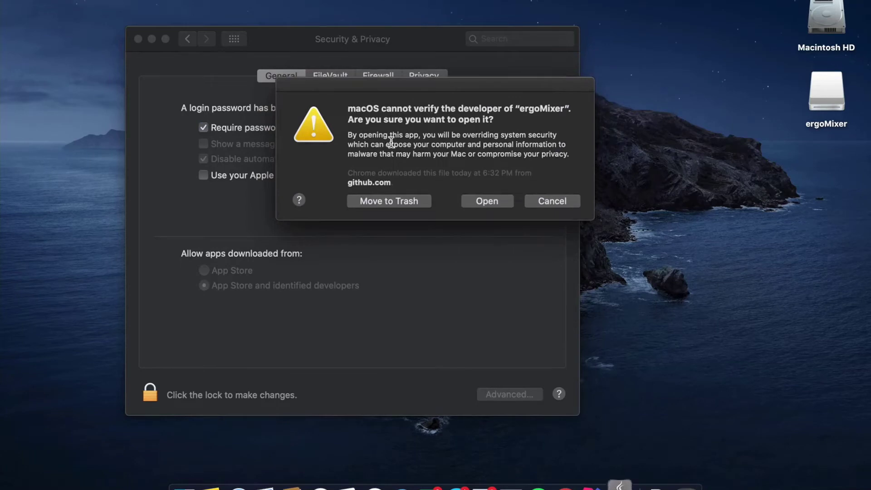
{"action": "left_click", "coordinate": [483, 199]}
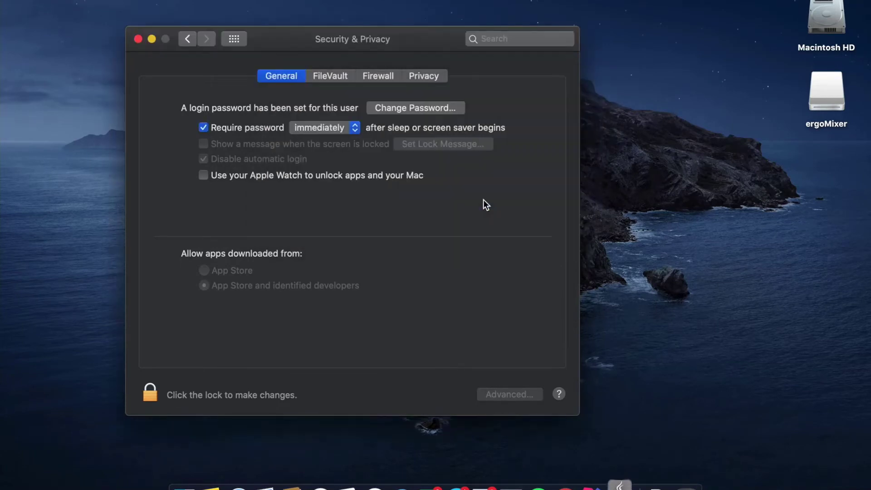
{"action": "left_click", "coordinate": [137, 39]}
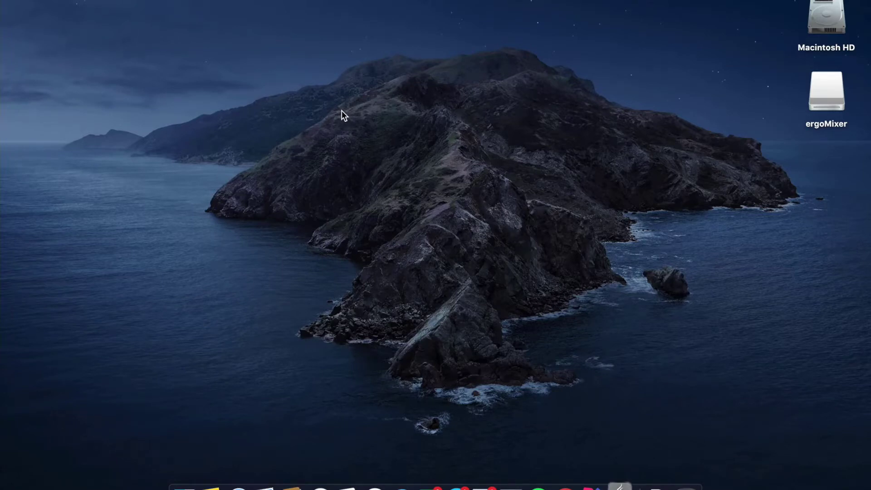
Step: Allow ergoMixer incoming connections, dismiss 'ErgoMixer is ready!', and open a new browser window
{"action": "double_click", "coordinate": [499, 123]}
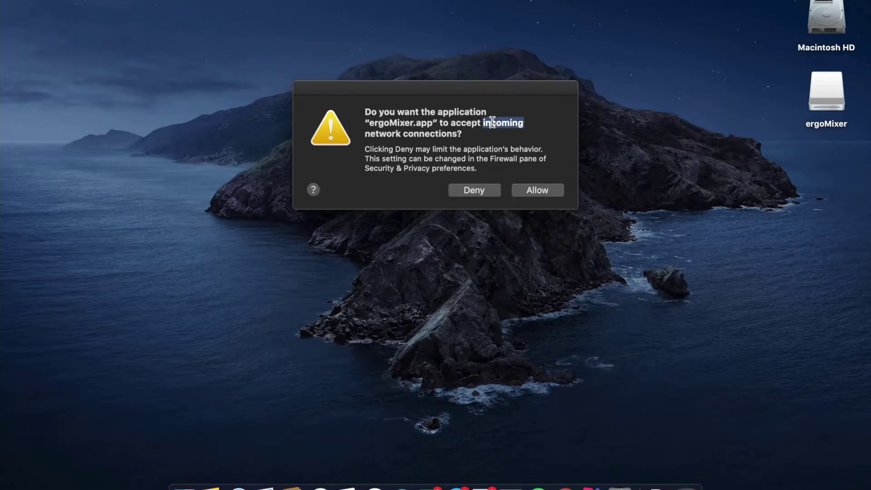
{"action": "left_click", "coordinate": [537, 190]}
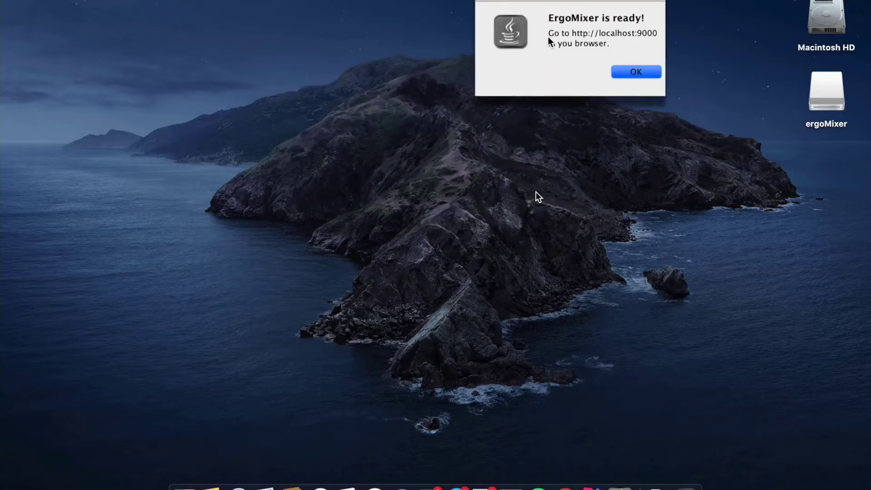
{"action": "key", "text": "Return"}
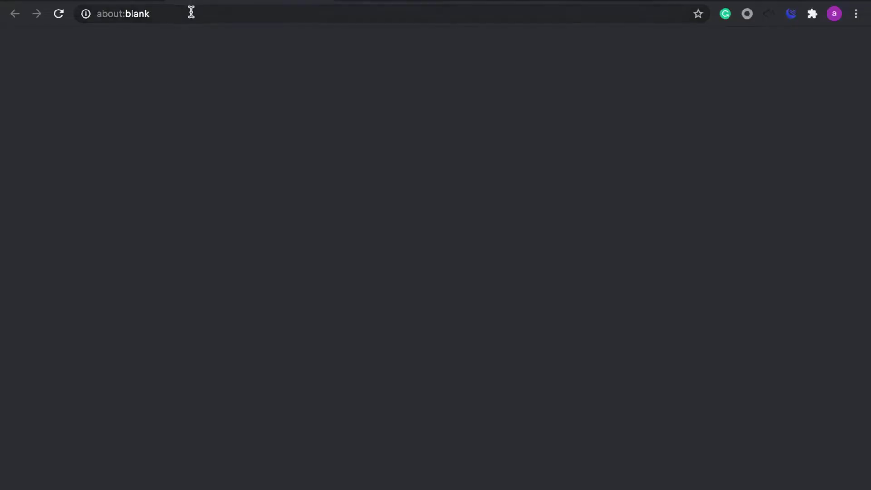
{"action": "left_click", "coordinate": [191, 13]}
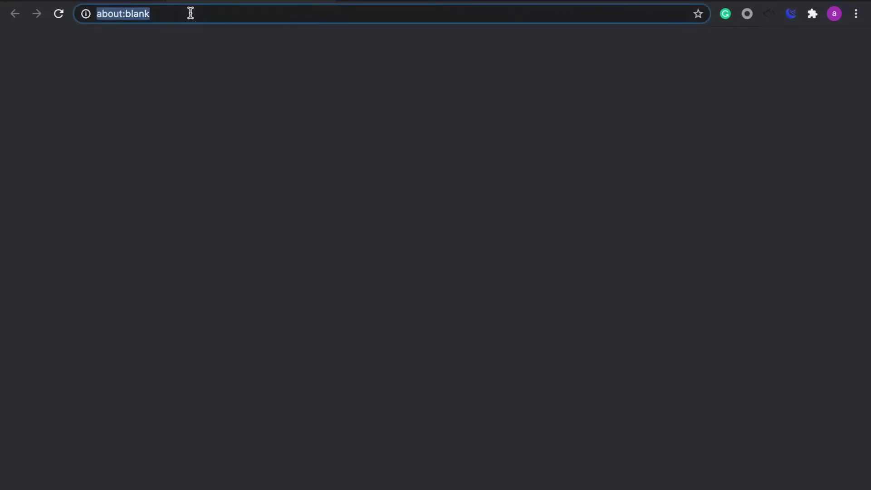
Step: Load the ErgoMixer 3.0.1 dashboard at localhost:9000 and scroll through the About page's fee explanation
{"action": "type", "text": "localhost:9000/dashboard"}
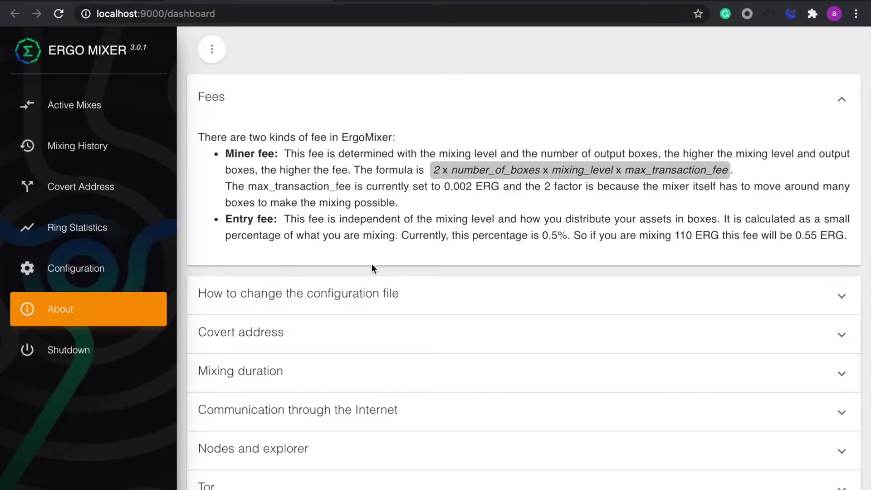
{"action": "scroll", "coordinate": [381, 272], "scroll_direction": "down", "scroll_amount": 1}
{"action": "scroll", "coordinate": [381, 272], "scroll_direction": "down", "scroll_amount": 2}
{"action": "scroll", "coordinate": [382, 272], "scroll_direction": "down", "scroll_amount": 2}
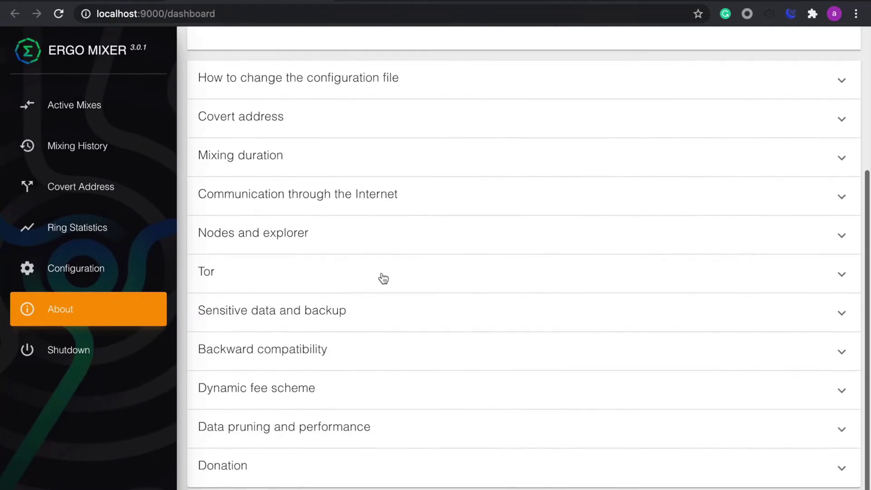
{"action": "scroll", "coordinate": [383, 278], "scroll_direction": "down", "scroll_amount": 1}
{"action": "scroll", "coordinate": [383, 278], "scroll_direction": "up", "scroll_amount": 3}
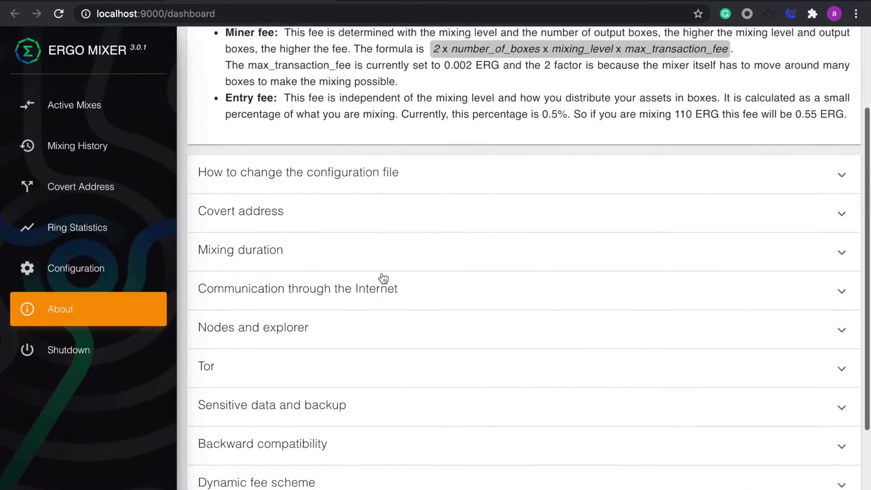
{"action": "scroll", "coordinate": [383, 277], "scroll_direction": "up", "scroll_amount": 3}
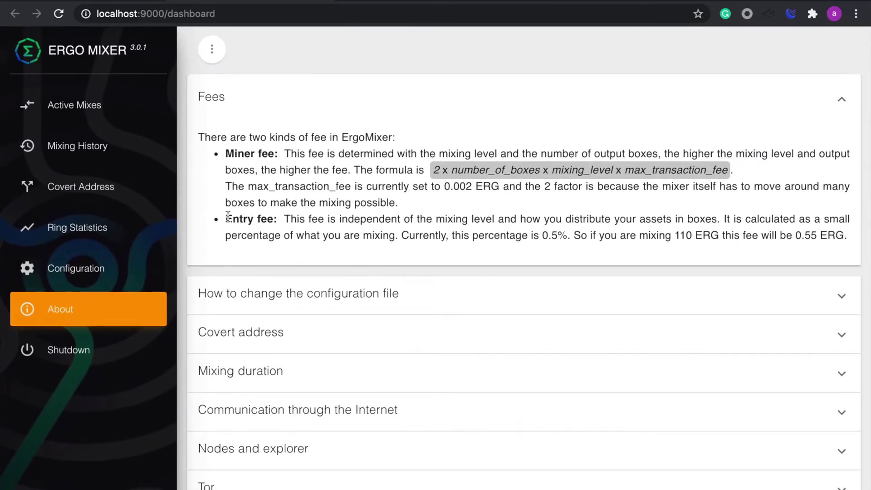
Step: Look over the configuration and active mixes pages, then confirm SHUTDOWN to stop the mixer
{"action": "left_click", "coordinate": [94, 267]}
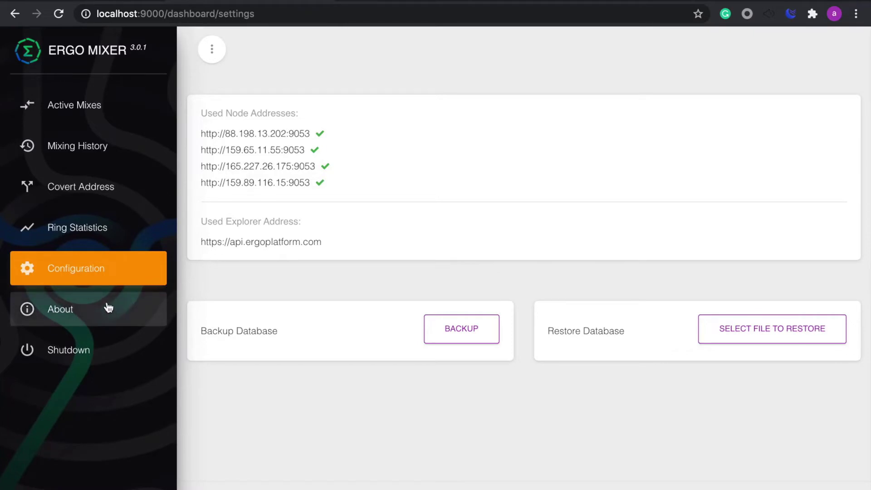
{"action": "left_click", "coordinate": [84, 110]}
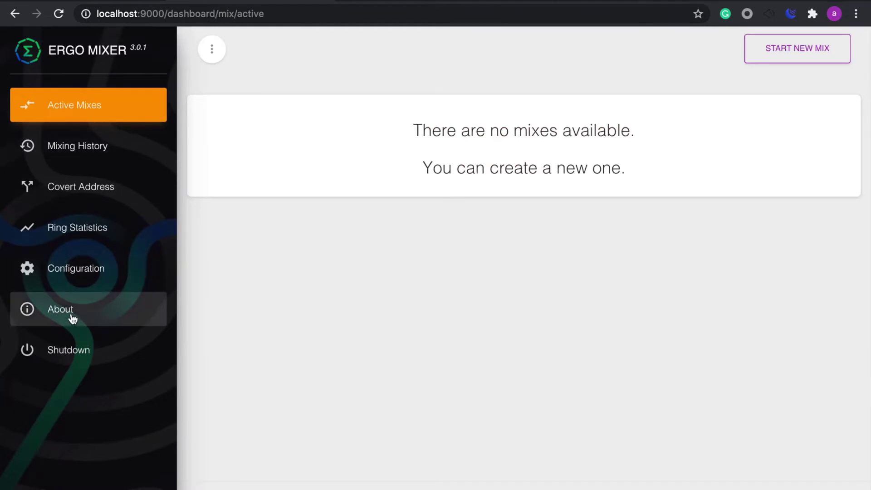
{"action": "left_click", "coordinate": [69, 342]}
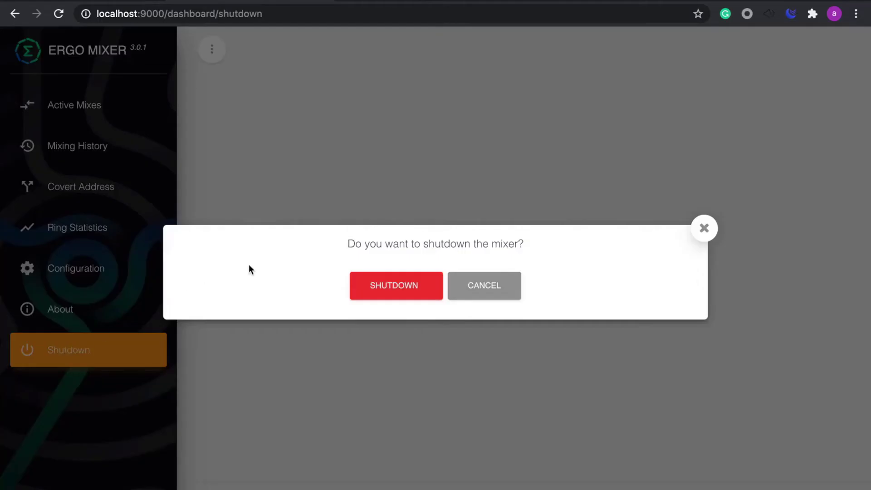
{"action": "left_click", "coordinate": [383, 292]}
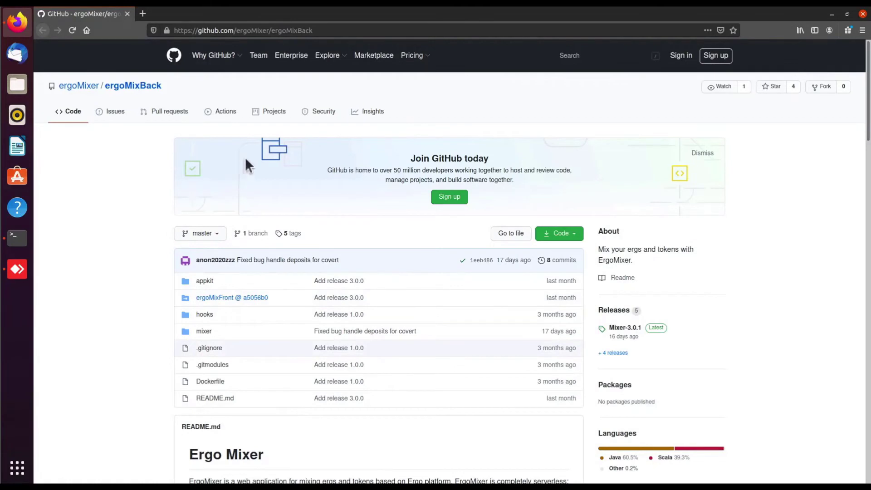
Step: Scroll down the ergoMixBack README and highlight the words 'pre-built binaries'
{"action": "left_click", "coordinate": [324, 30]}
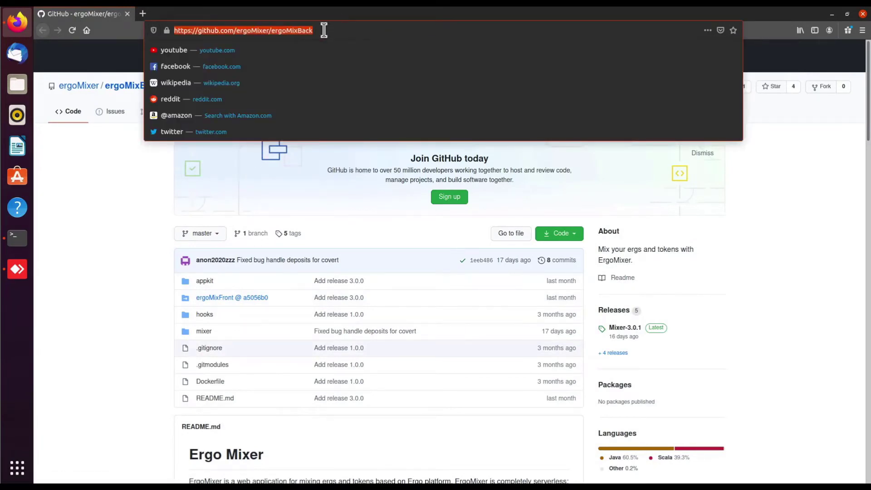
{"action": "left_click", "coordinate": [108, 291]}
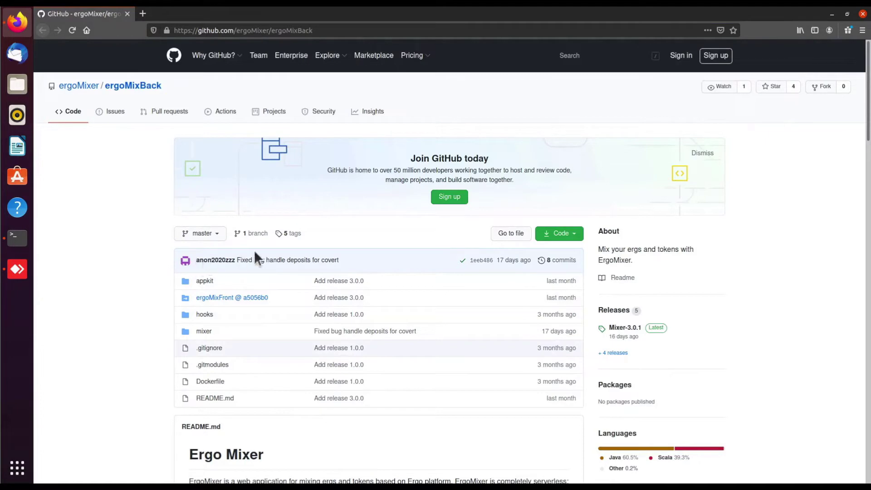
{"action": "scroll", "coordinate": [320, 247], "scroll_direction": "down", "scroll_amount": 2}
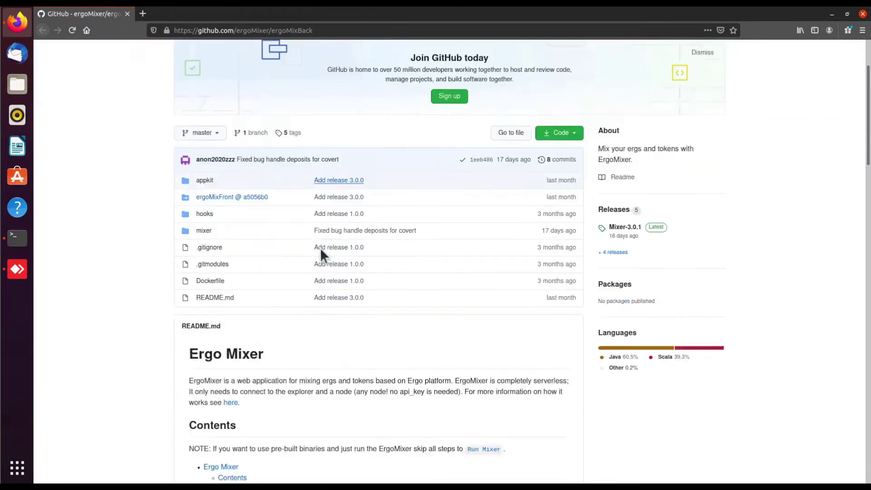
{"action": "scroll", "coordinate": [320, 247], "scroll_direction": "down", "scroll_amount": 3}
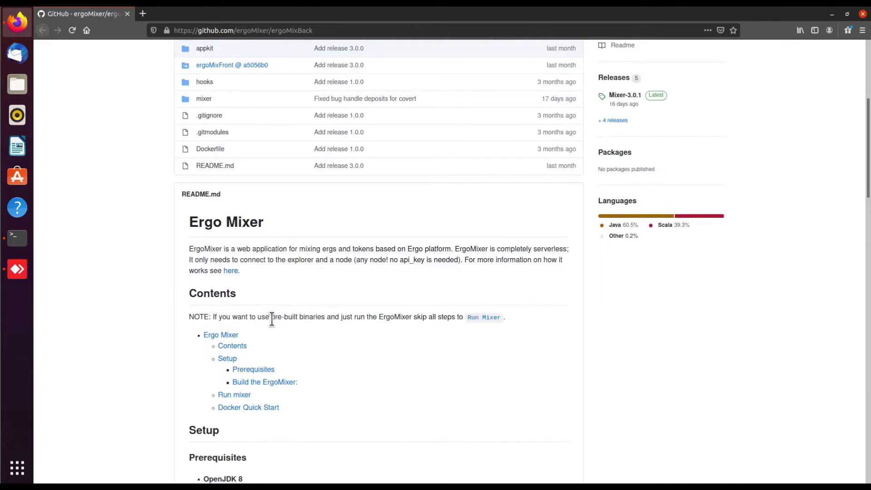
{"action": "left_click_drag", "start_coordinate": [271, 317], "coordinate": [326, 318]}
Step: Jump to the Run mixer section and highlight 'home directory' and the advice to take good care
{"action": "left_click", "coordinate": [482, 319]}
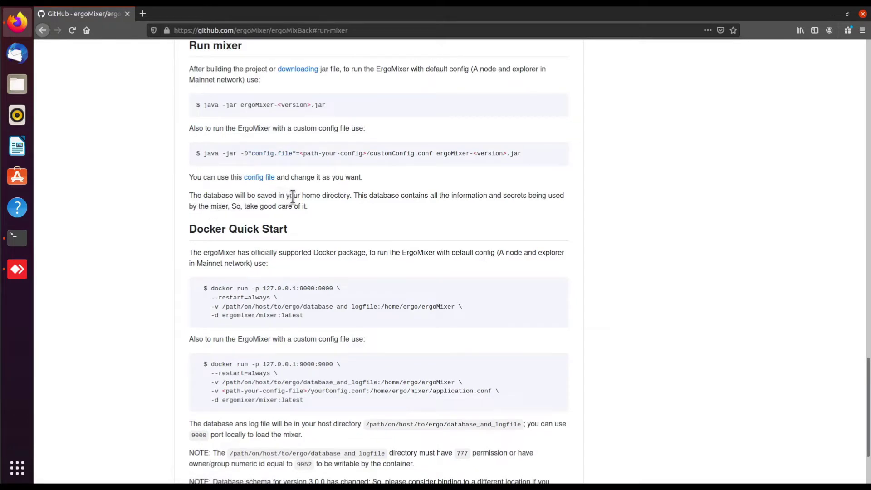
{"action": "left_click_drag", "start_coordinate": [302, 196], "coordinate": [350, 196]}
{"action": "left_click", "coordinate": [351, 197]}
{"action": "left_click_drag", "start_coordinate": [233, 207], "coordinate": [307, 206]}
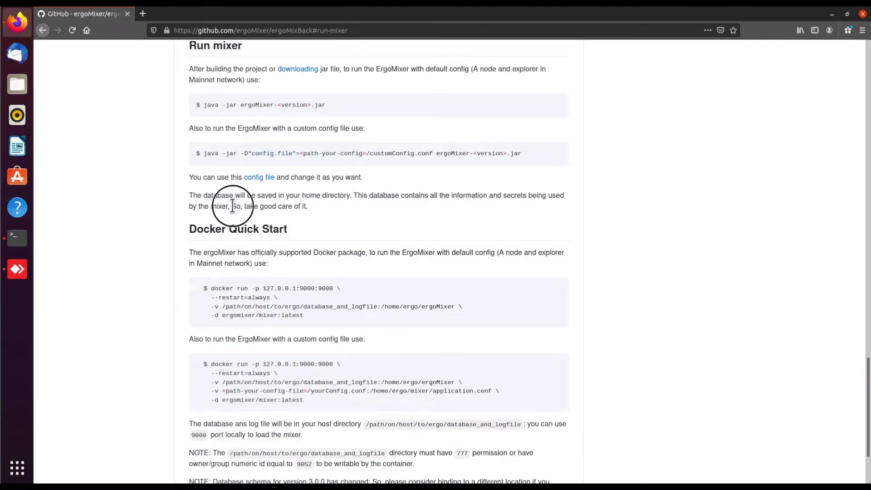
{"action": "left_click", "coordinate": [311, 209]}
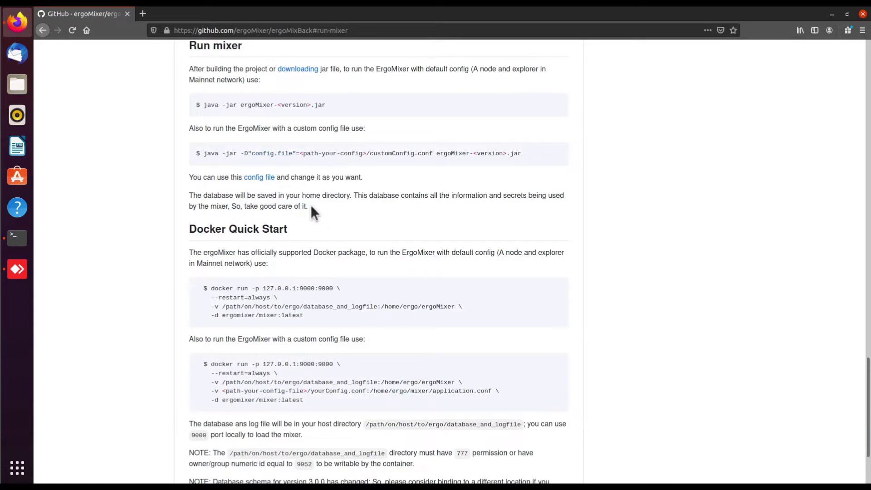
Step: Open the releases page and the sample config file in new tabs
{"action": "right_click", "coordinate": [292, 72]}
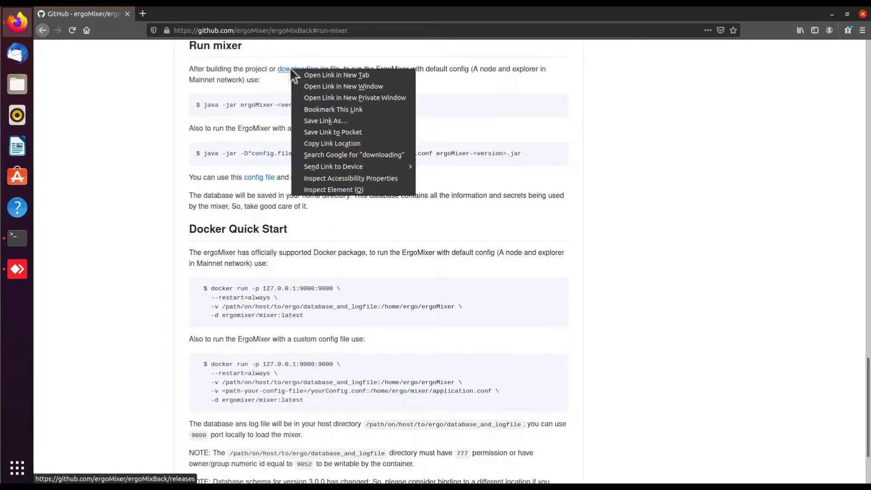
{"action": "left_click", "coordinate": [307, 73]}
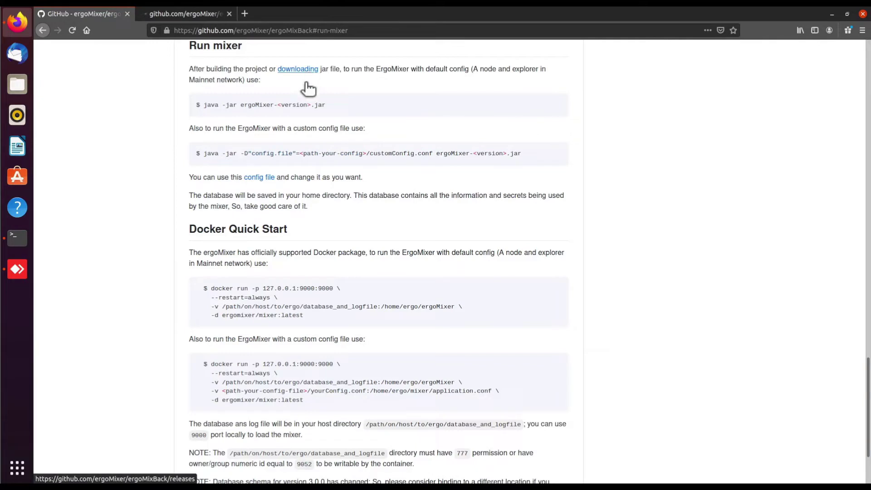
{"action": "right_click", "coordinate": [270, 180]}
{"action": "left_click", "coordinate": [272, 182]}
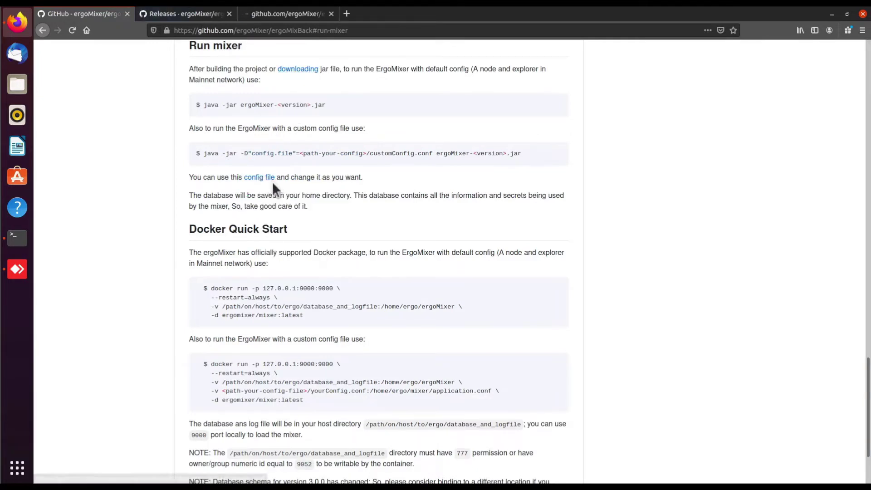
Step: Download and save ergoMixer-3.0.1.jar from the releases page, then check the download
{"action": "left_click", "coordinate": [159, 13]}
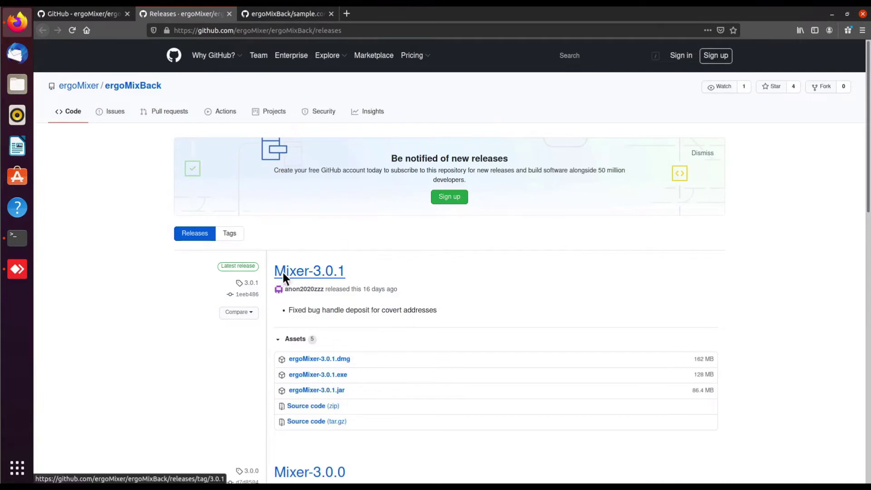
{"action": "left_click", "coordinate": [319, 390]}
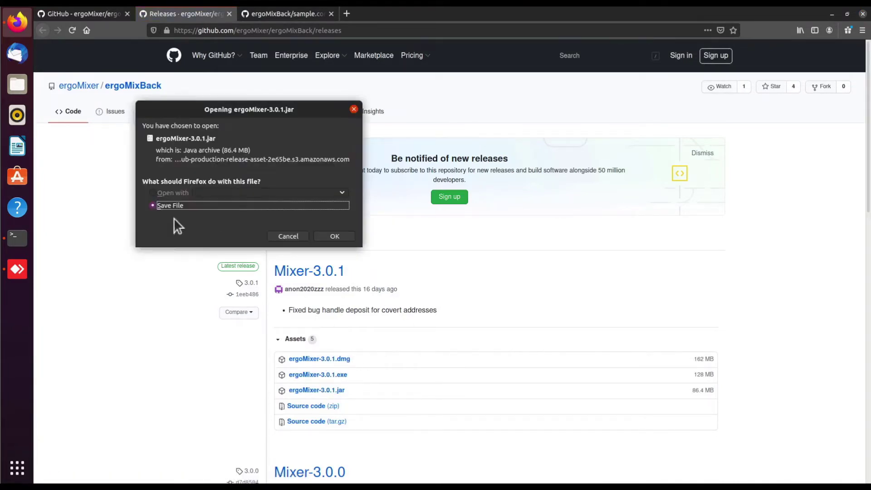
{"action": "left_click", "coordinate": [165, 205]}
{"action": "left_click", "coordinate": [332, 232]}
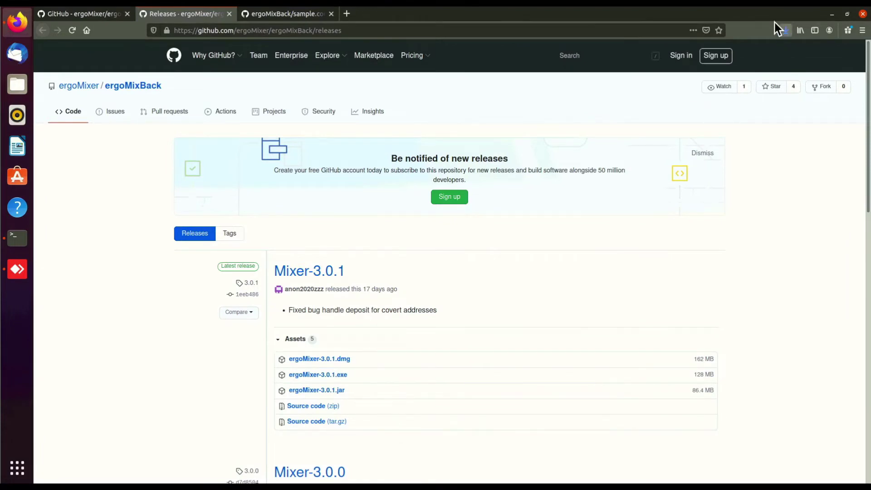
{"action": "left_click", "coordinate": [786, 30]}
{"action": "left_click", "coordinate": [817, 174]}
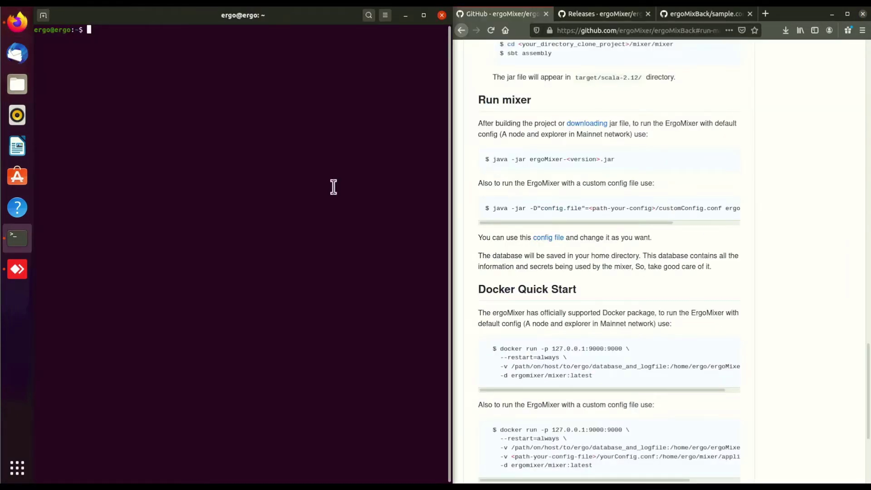
Step: Change into Downloads and run 'java -jar ergoMixer-3.0.1.jar' using Tab completion
{"action": "type", "text": "cd Do"}
{"action": "type", "text": "w"}
{"action": "key", "text": "Tab"}
{"action": "key", "text": "Return"}
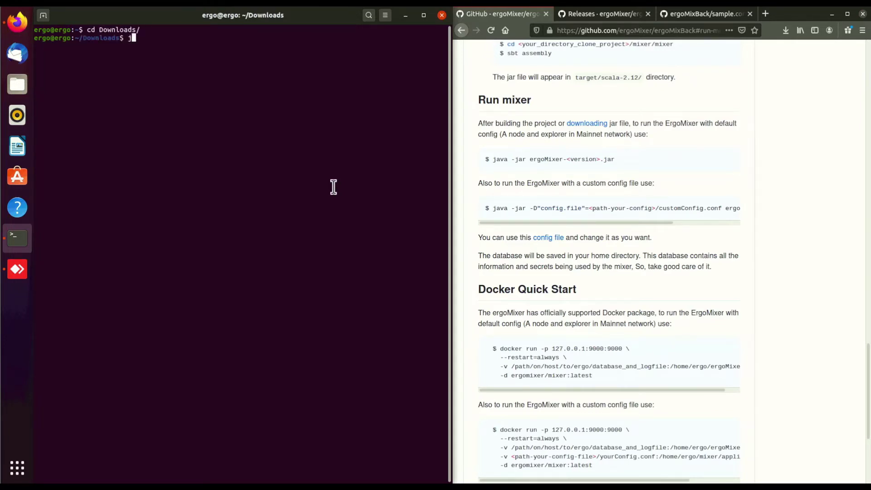
{"action": "type", "text": "va"}
{"action": "type", "text": "x"}
{"action": "key", "text": "Tab"}
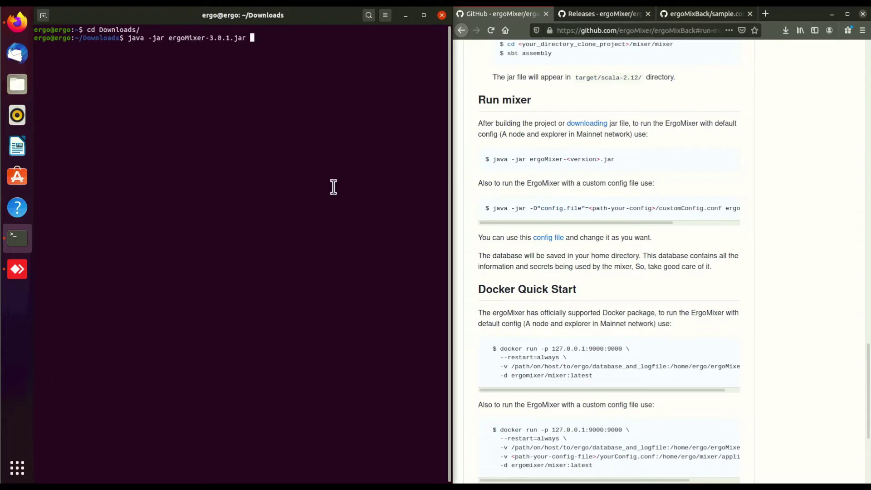
{"action": "key", "text": "Return"}
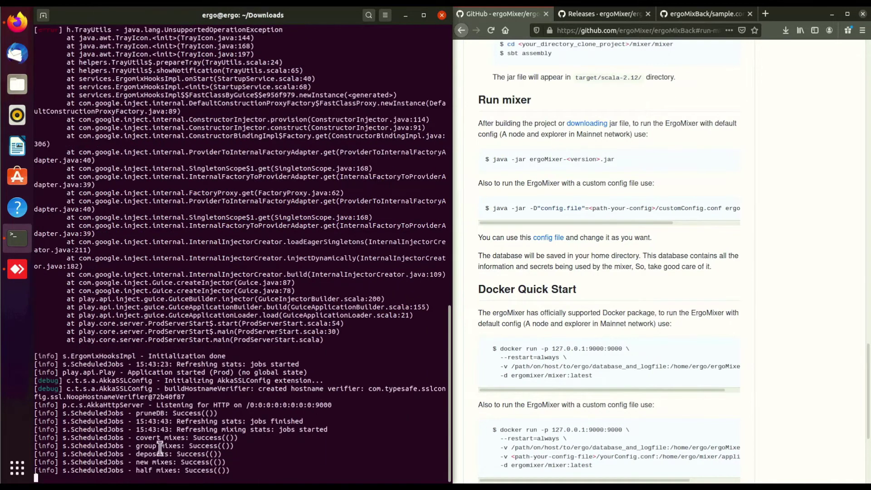
Step: Highlight the port 9000 listening address and bring up a maximized browser with a new tab
{"action": "left_click_drag", "start_coordinate": [246, 372], "coordinate": [334, 370]}
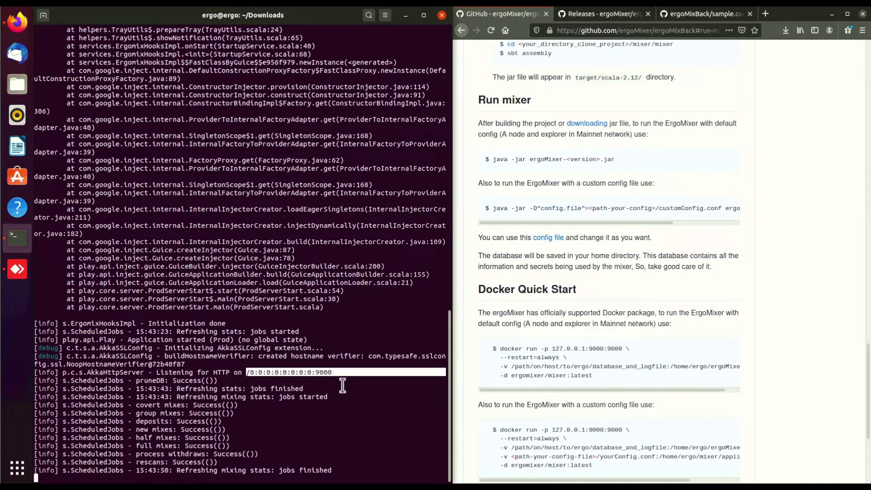
{"action": "left_click", "coordinate": [330, 388]}
{"action": "left_click", "coordinate": [28, 24]}
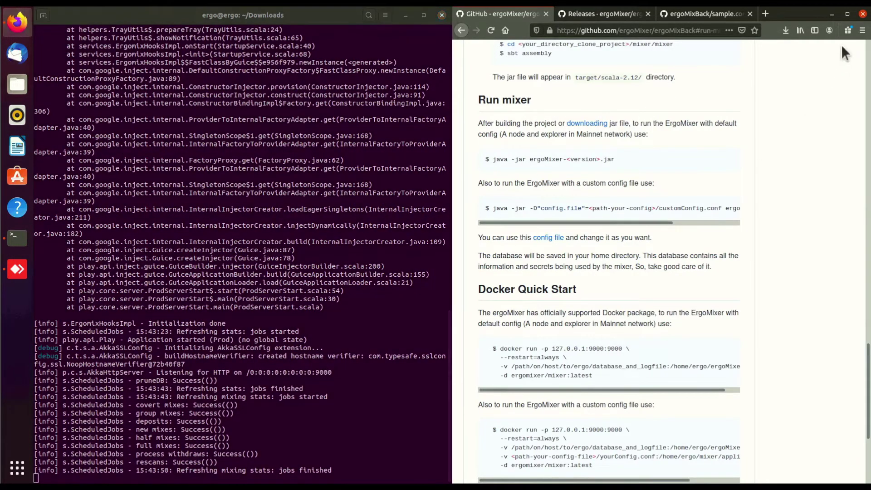
{"action": "left_click", "coordinate": [844, 10]}
{"action": "left_click", "coordinate": [344, 12]}
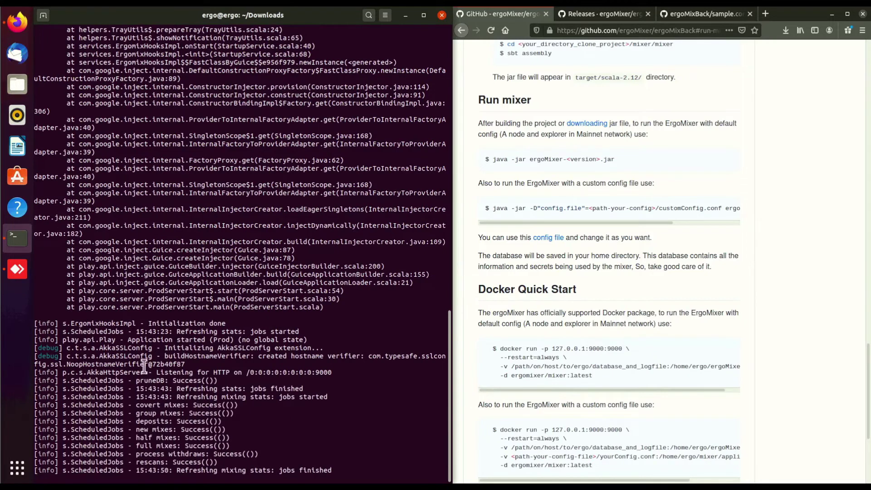
{"action": "left_click_drag", "start_coordinate": [245, 372], "coordinate": [338, 372]}
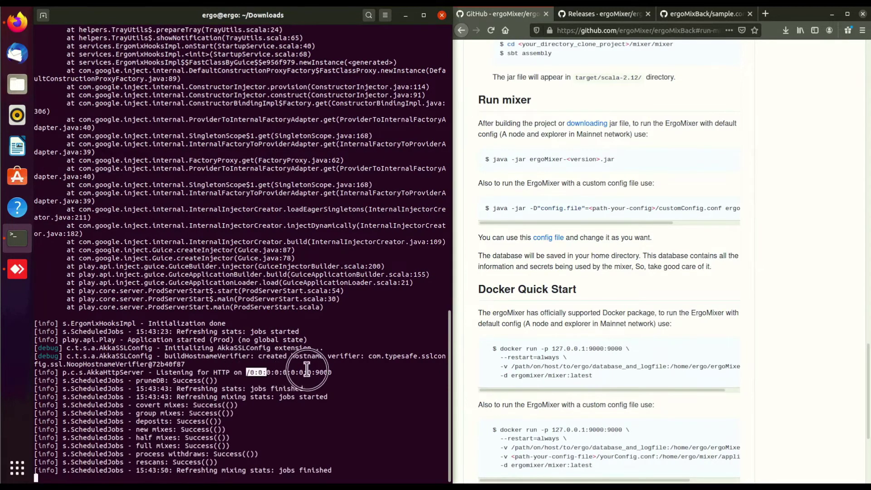
{"action": "left_click", "coordinate": [345, 390]}
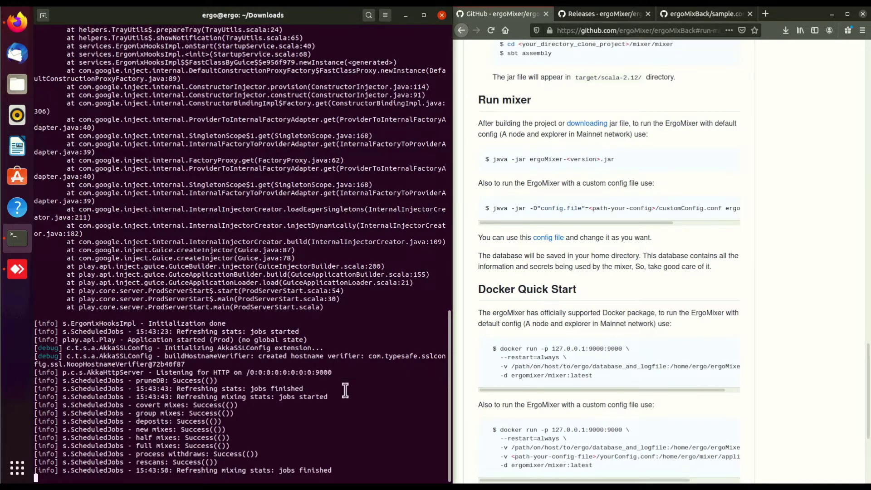
Step: Open localhost:9000 in a new tab and browse the active mixes, configuration and About pages
{"action": "left_click", "coordinate": [20, 19]}
{"action": "key", "text": "ctrl+t"}
{"action": "type", "text": "loca"}
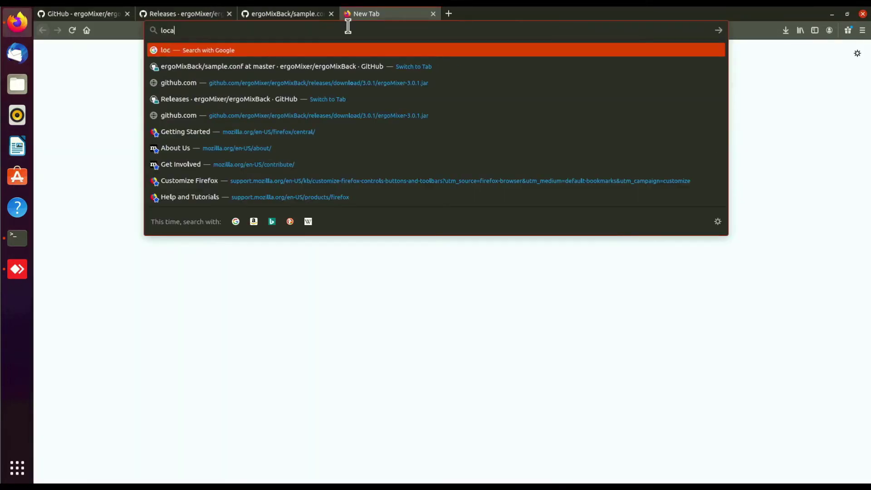
{"action": "type", "text": "l"}
{"action": "type", "text": "host"}
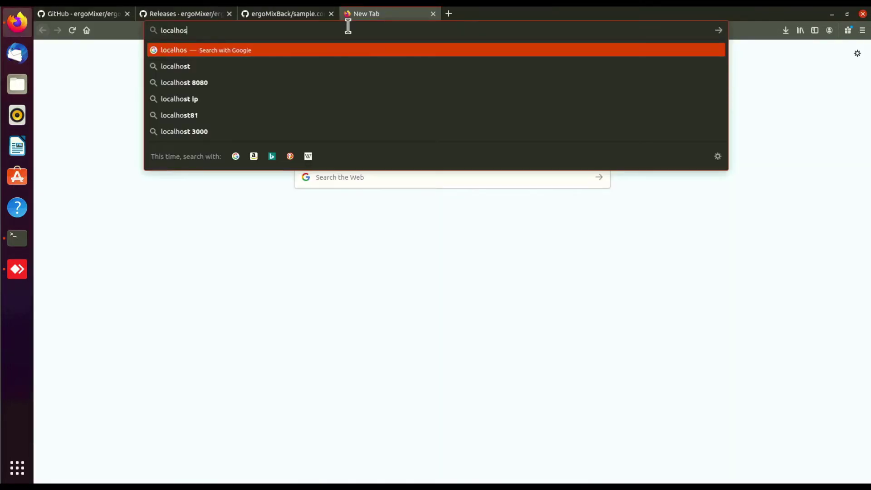
{"action": "type", "text": ":9000/dashboard"}
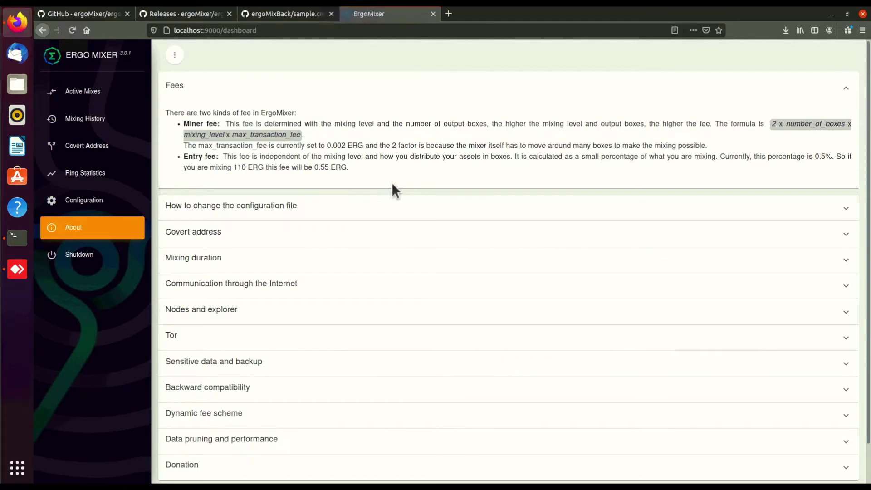
{"action": "scroll", "coordinate": [391, 182], "scroll_direction": "down", "scroll_amount": 1}
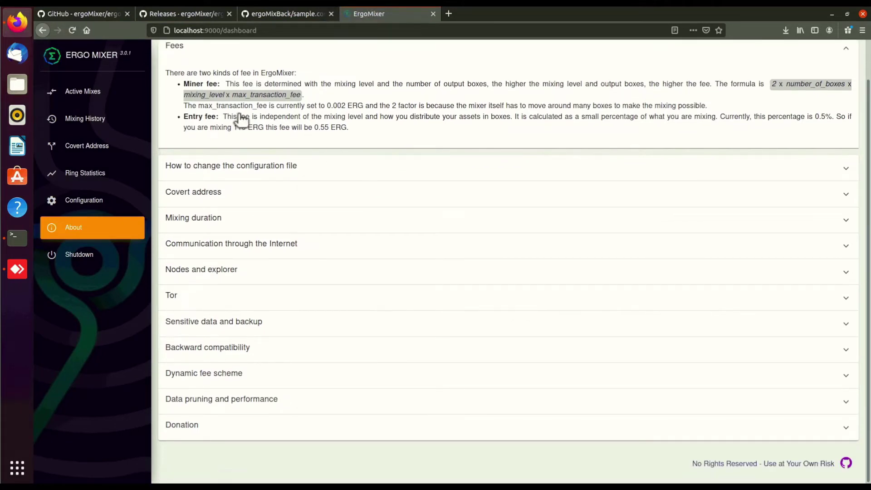
{"action": "left_click", "coordinate": [93, 99]}
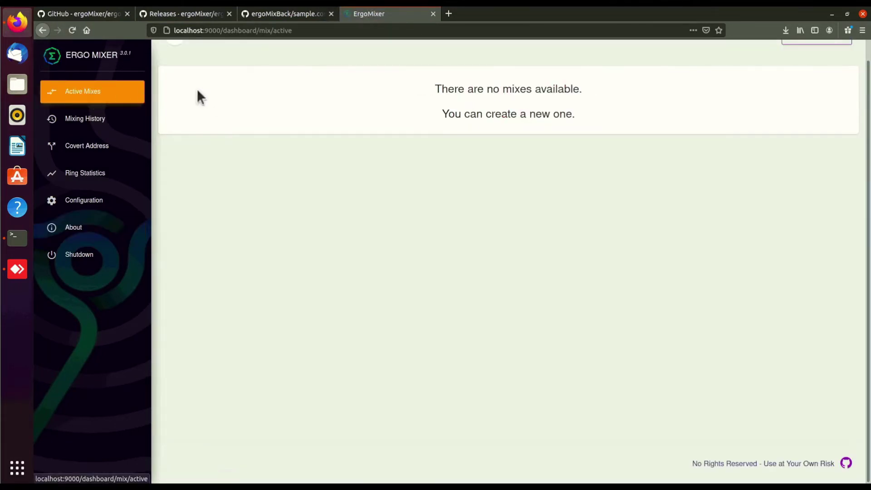
{"action": "key", "text": "alt+Left"}
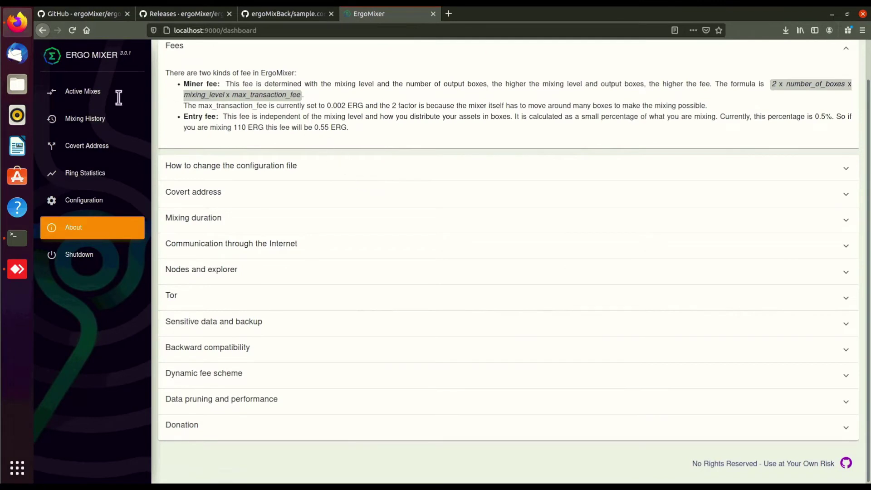
{"action": "left_click", "coordinate": [93, 100]}
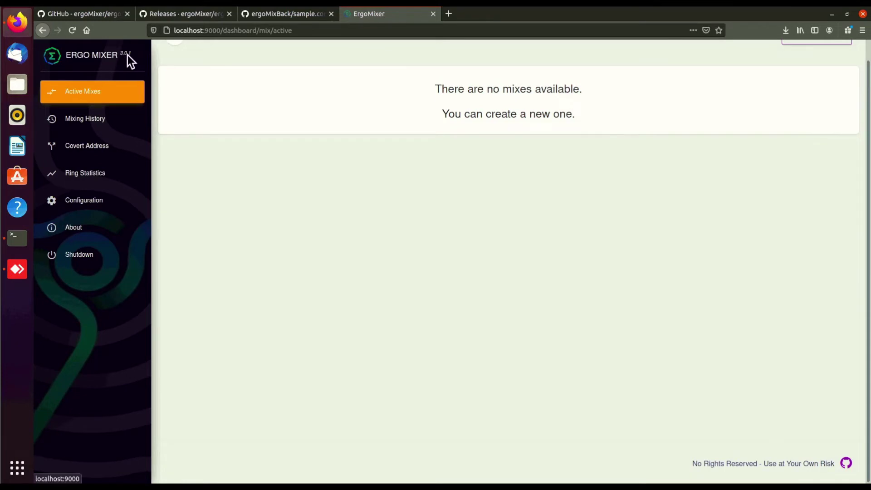
{"action": "left_click", "coordinate": [90, 203]}
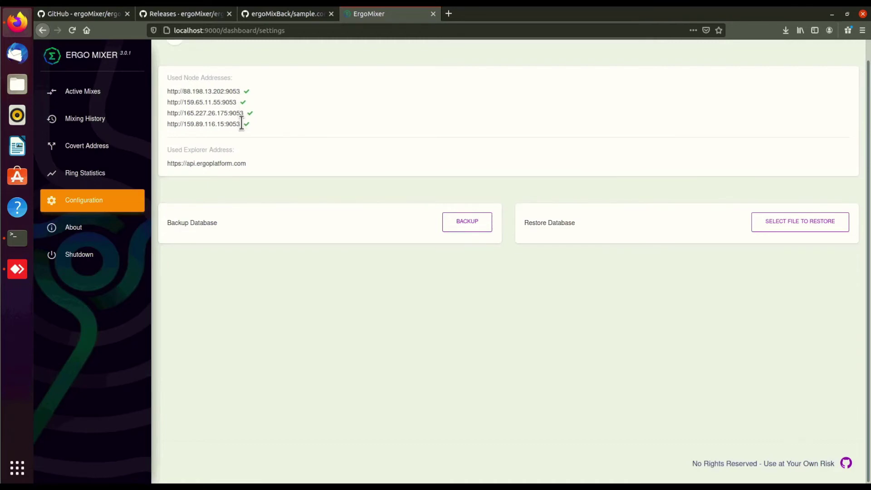
{"action": "left_click", "coordinate": [117, 226]}
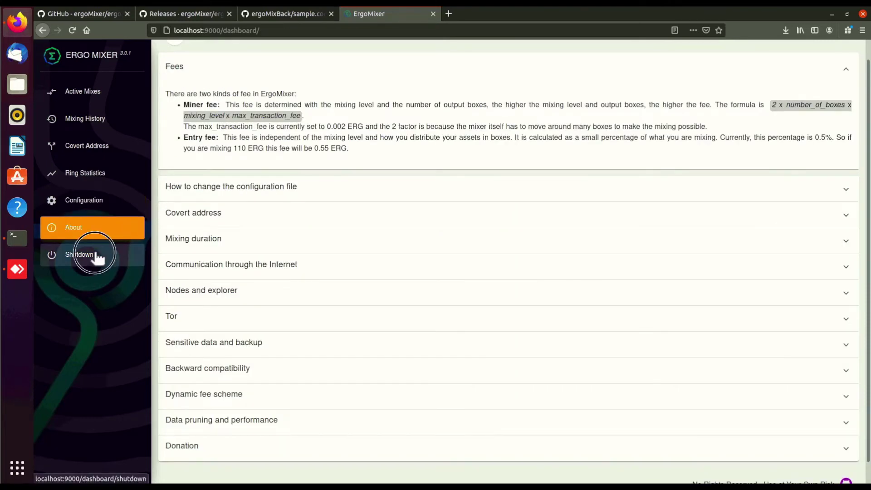
Step: Confirm SHUTDOWN of the mixer, dismiss the message and close the dashboard tab
{"action": "left_click", "coordinate": [94, 252]}
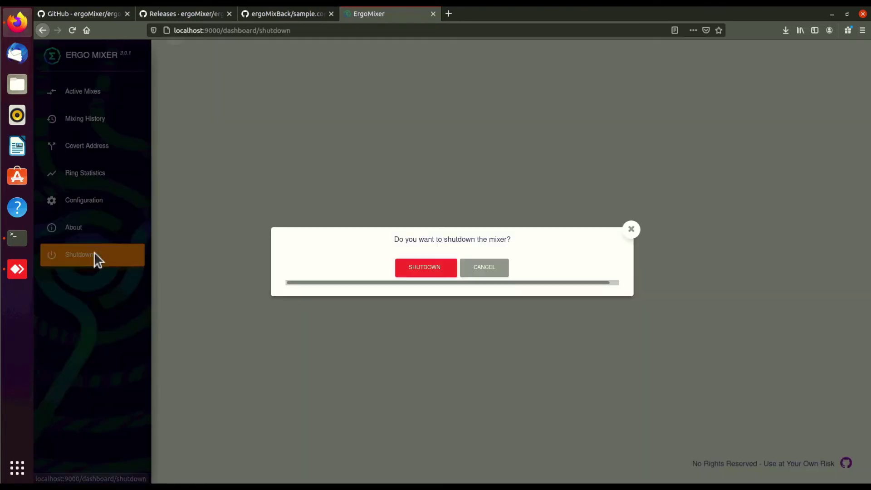
{"action": "left_click", "coordinate": [416, 272]}
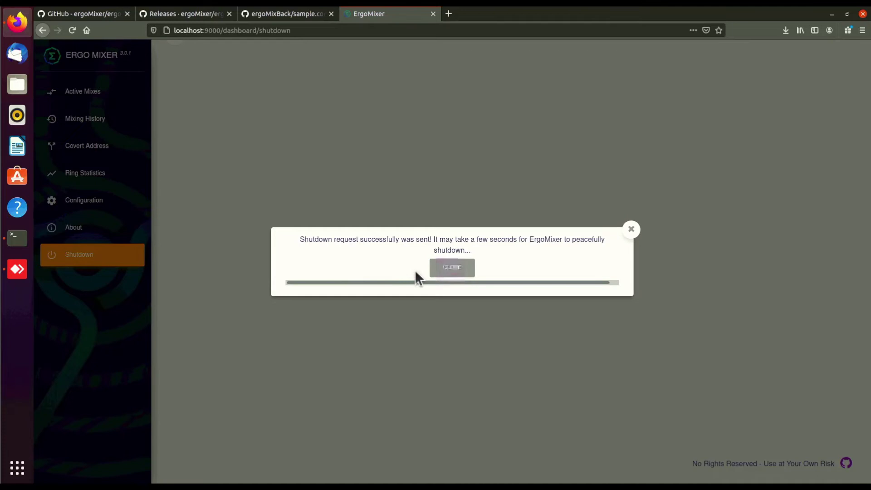
{"action": "left_click", "coordinate": [460, 269]}
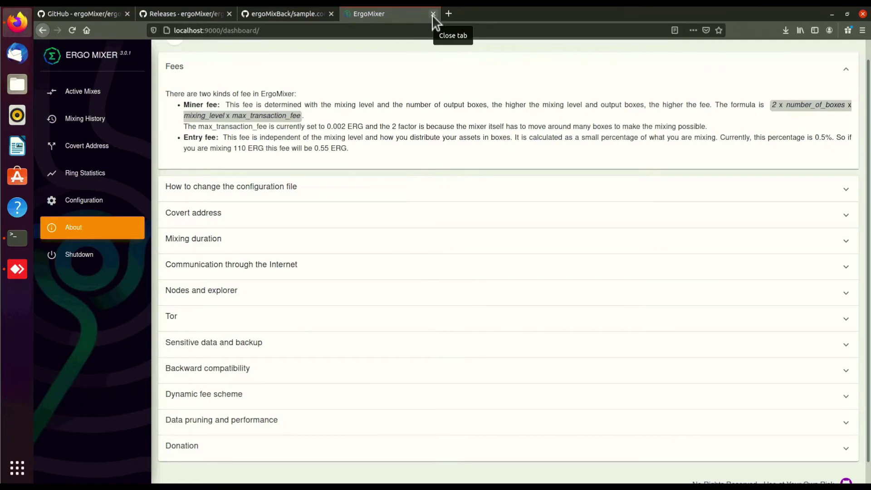
{"action": "left_click", "coordinate": [433, 14]}
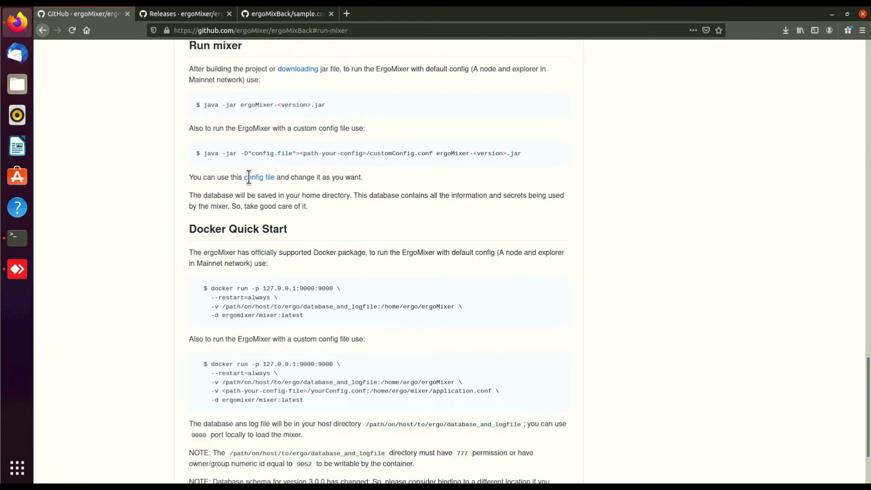
Step: Switch to the sample.conf tab and scroll through its settings to the end of the file
{"action": "left_click", "coordinate": [267, 14]}
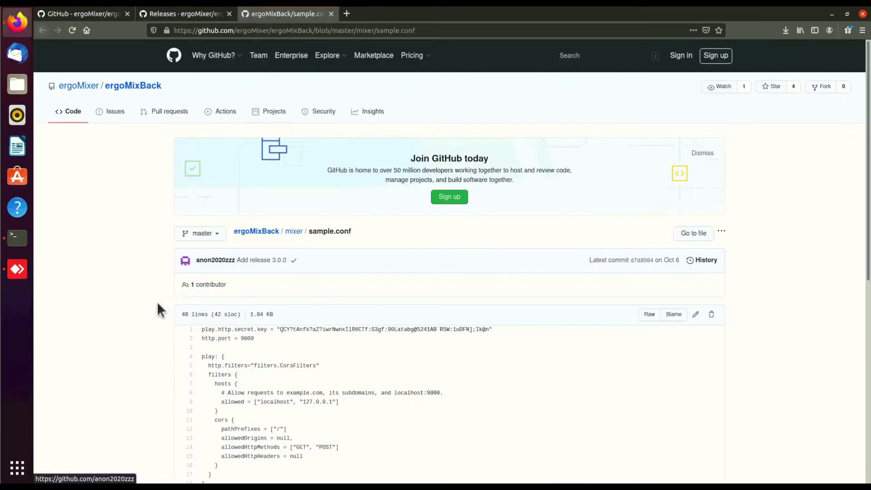
{"action": "scroll", "coordinate": [145, 303], "scroll_direction": "down", "scroll_amount": 3}
{"action": "scroll", "coordinate": [145, 303], "scroll_direction": "down", "scroll_amount": 5}
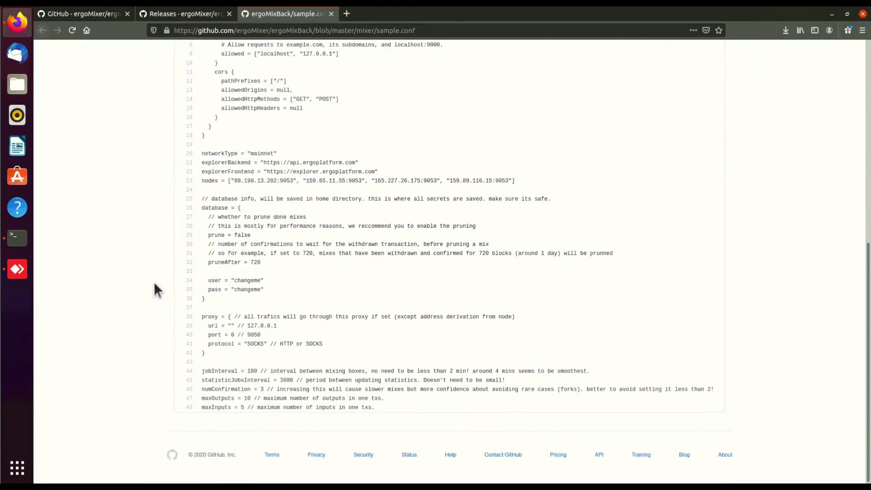
{"action": "scroll", "coordinate": [145, 303], "scroll_direction": "up", "scroll_amount": 7}
{"action": "scroll", "coordinate": [145, 304], "scroll_direction": "down", "scroll_amount": 7}
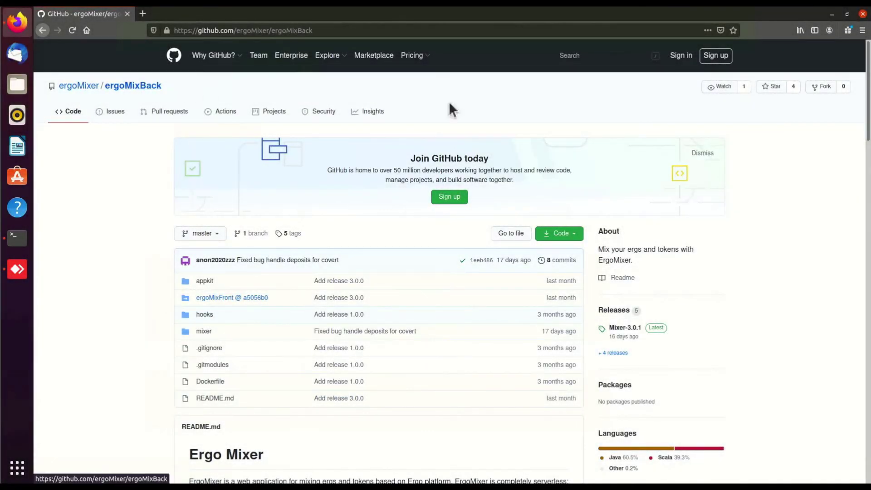
Step: Scroll the README, jump to Docker Quick Start and highlight 'default config'
{"action": "left_click_drag", "start_coordinate": [864, 118], "coordinate": [864, 217]}
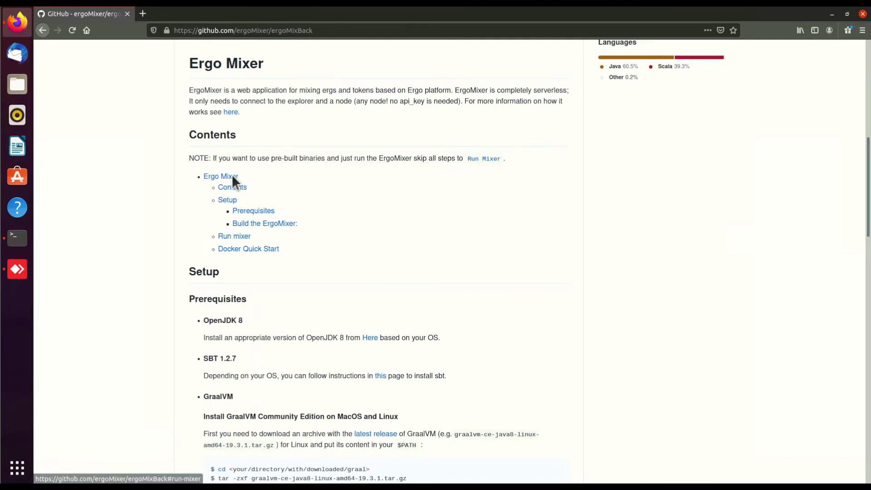
{"action": "left_click", "coordinate": [247, 253]}
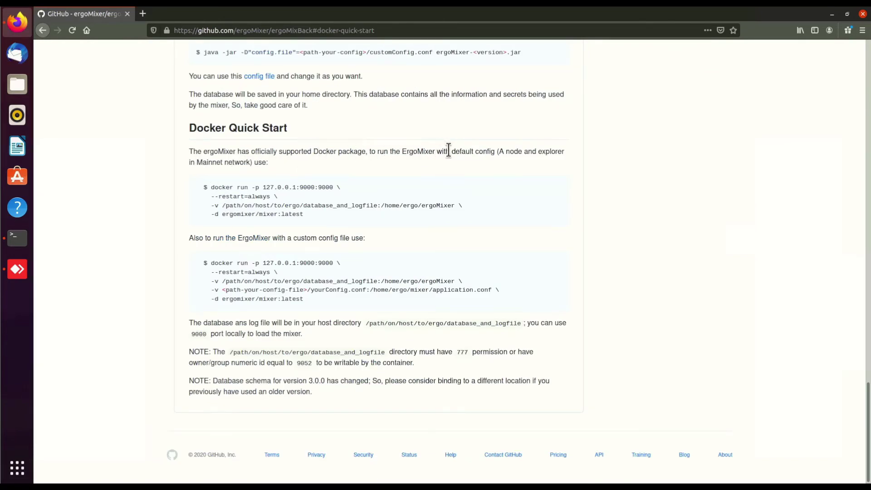
{"action": "left_click_drag", "start_coordinate": [452, 151], "coordinate": [497, 152]}
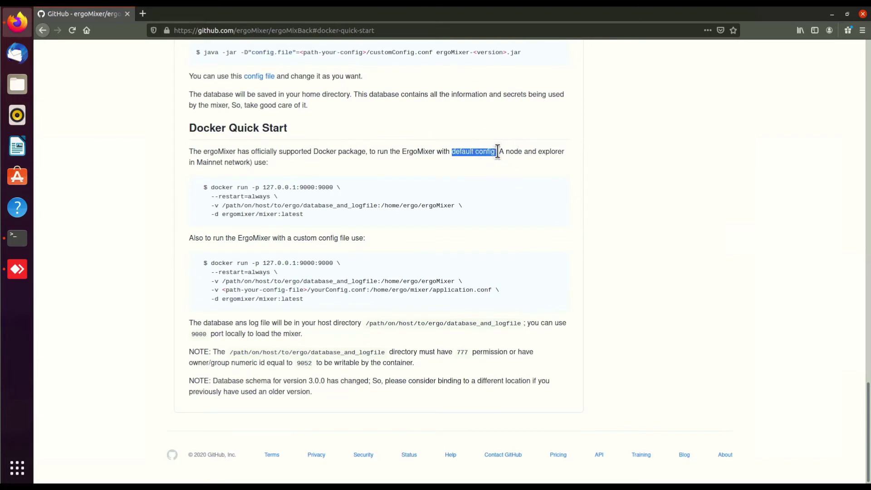
{"action": "left_click", "coordinate": [468, 152]}
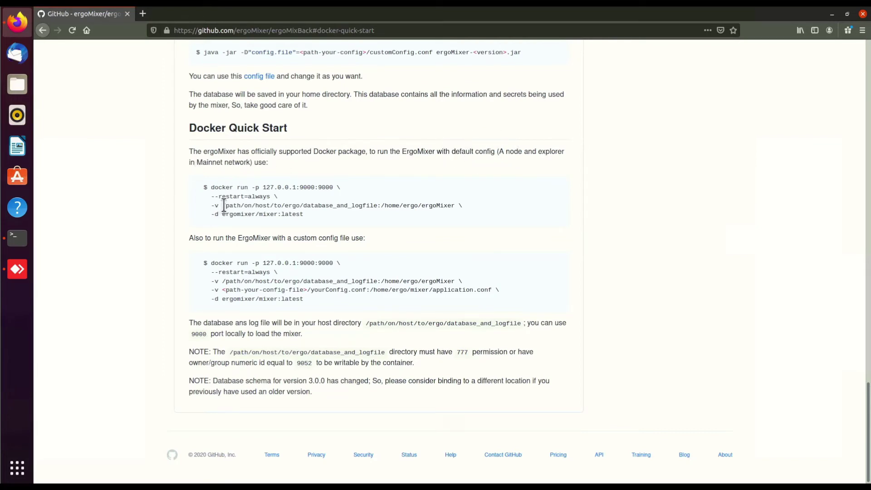
Step: Return to the contents, jump back to Docker Quick Start, and highlight 'default config' and 'custom config file'
{"action": "key", "text": "Home"}
{"action": "left_click", "coordinate": [245, 251]}
{"action": "left_click_drag", "start_coordinate": [451, 151], "coordinate": [496, 151]}
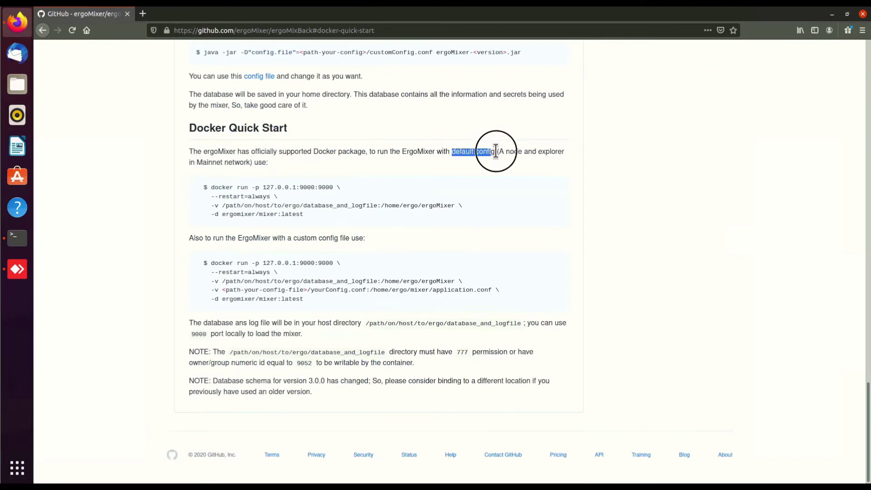
{"action": "left_click", "coordinate": [467, 153]}
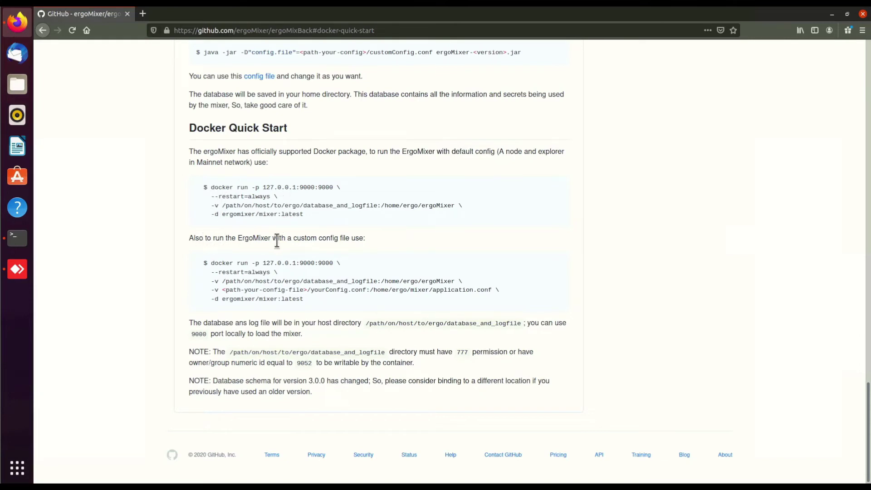
{"action": "left_click_drag", "start_coordinate": [293, 239], "coordinate": [348, 239]}
{"action": "left_click", "coordinate": [349, 239]}
Step: Highlight the 9000 port mapping, the database and logfile path note, and the docker host path
{"action": "double_click", "coordinate": [194, 334]}
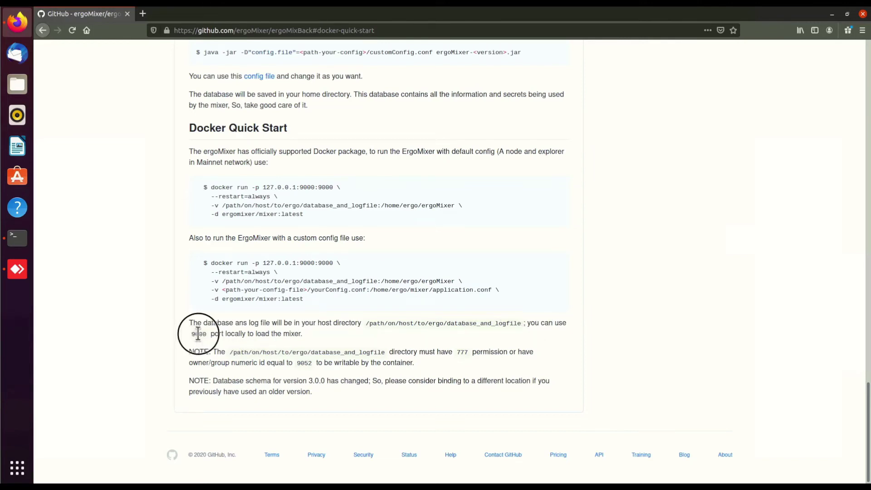
{"action": "left_click_drag", "start_coordinate": [236, 331], "coordinate": [253, 334]}
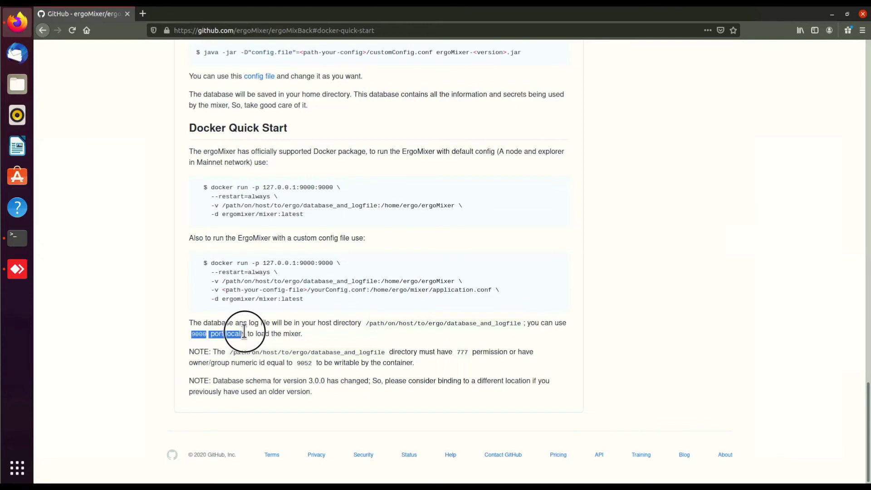
{"action": "left_click", "coordinate": [255, 335]}
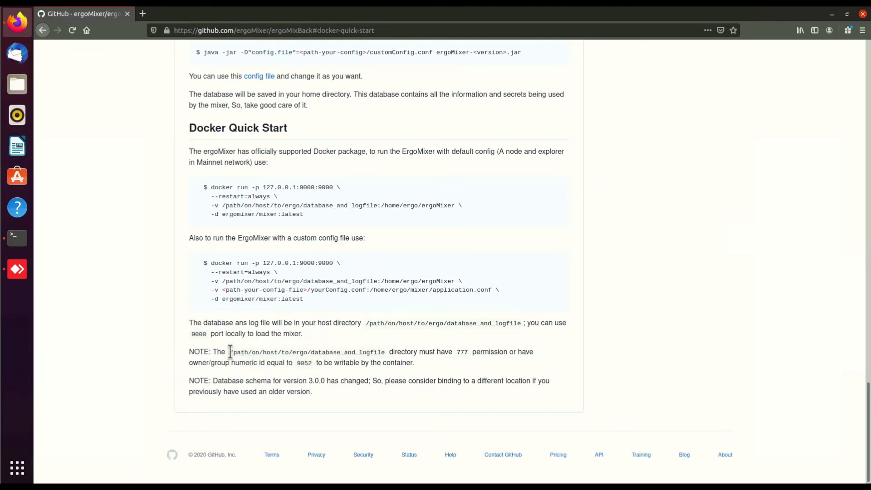
{"action": "left_click_drag", "start_coordinate": [229, 352], "coordinate": [386, 356]}
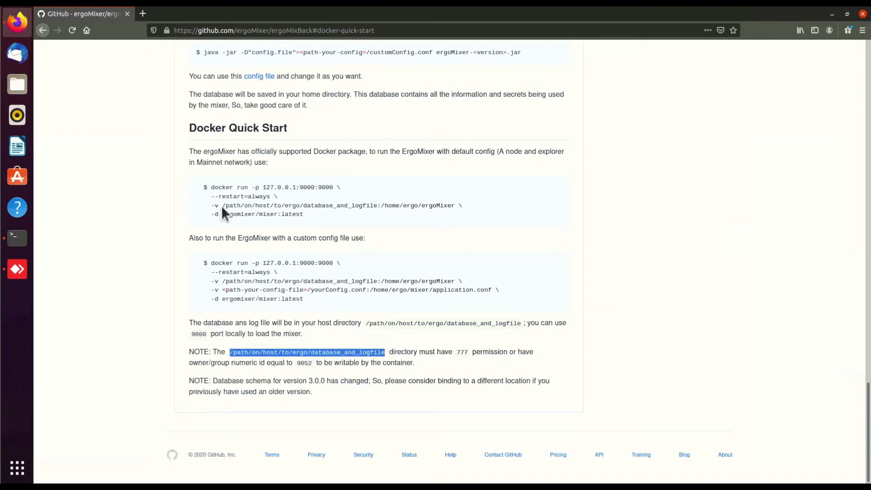
{"action": "left_click_drag", "start_coordinate": [222, 205], "coordinate": [381, 205]}
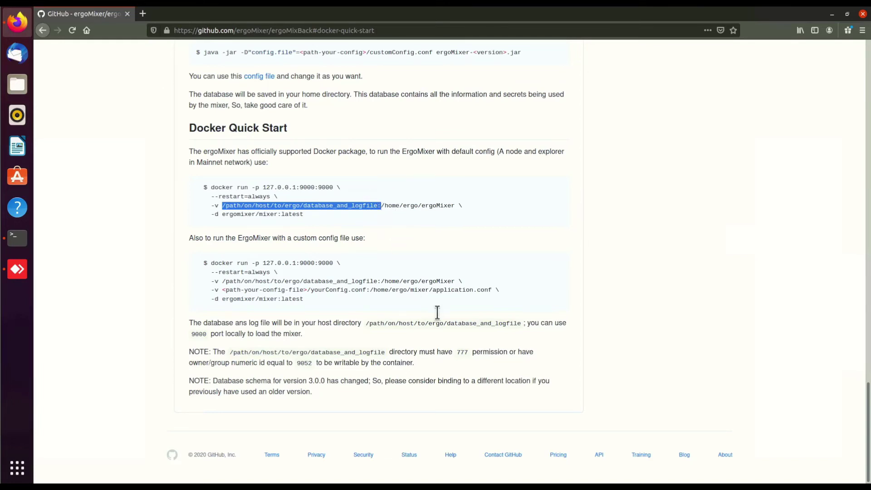
{"action": "left_click", "coordinate": [455, 347]}
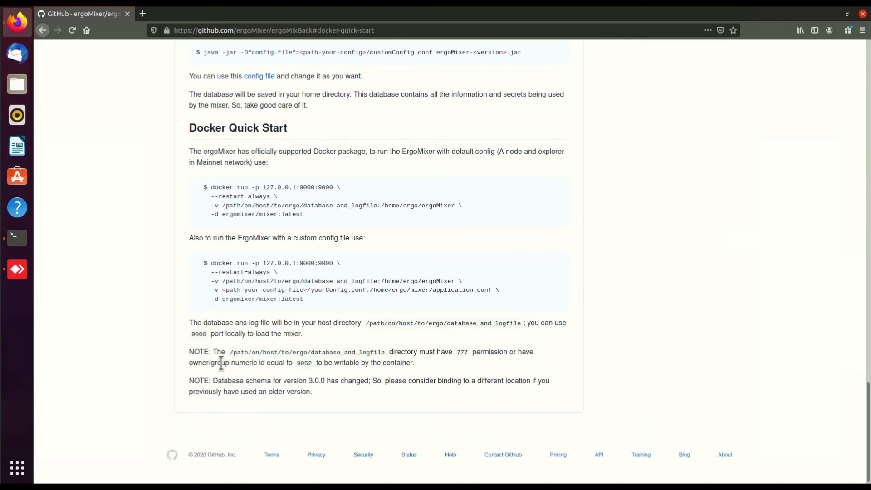
Step: Highlight group id 9052 and tile Firefox to the right half beside the terminal
{"action": "left_click", "coordinate": [298, 362]}
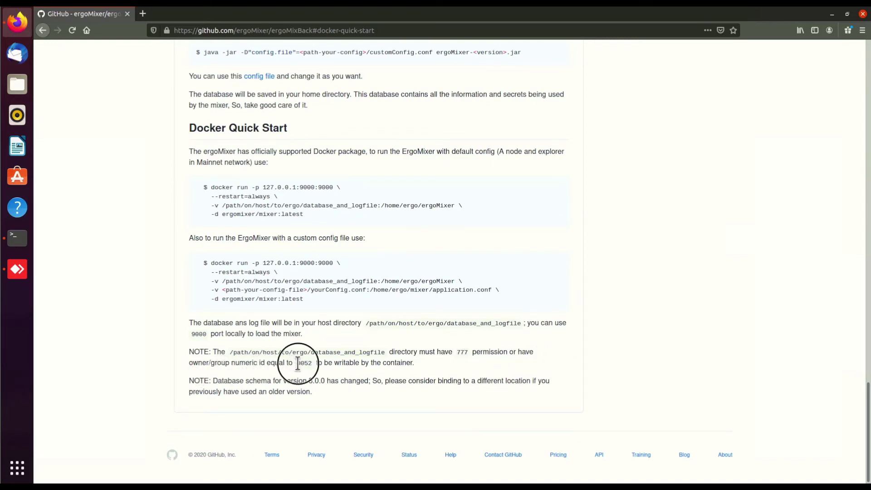
{"action": "double_click", "coordinate": [297, 363]}
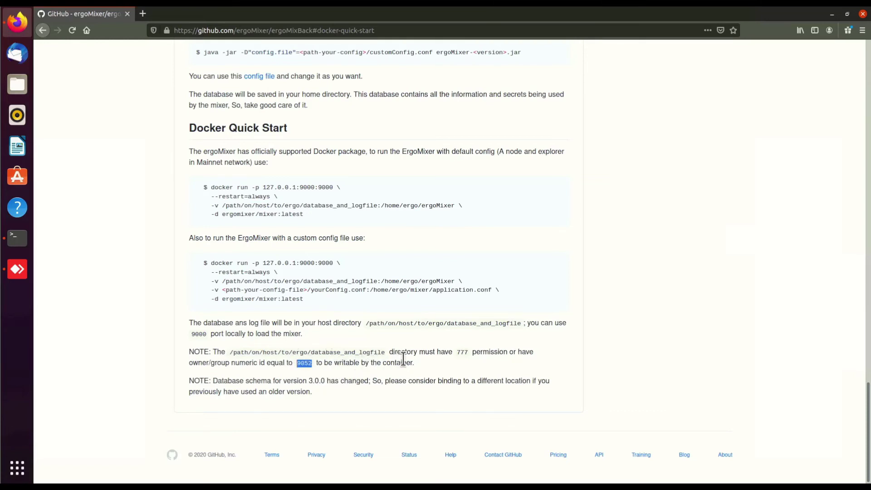
{"action": "left_click", "coordinate": [358, 362]}
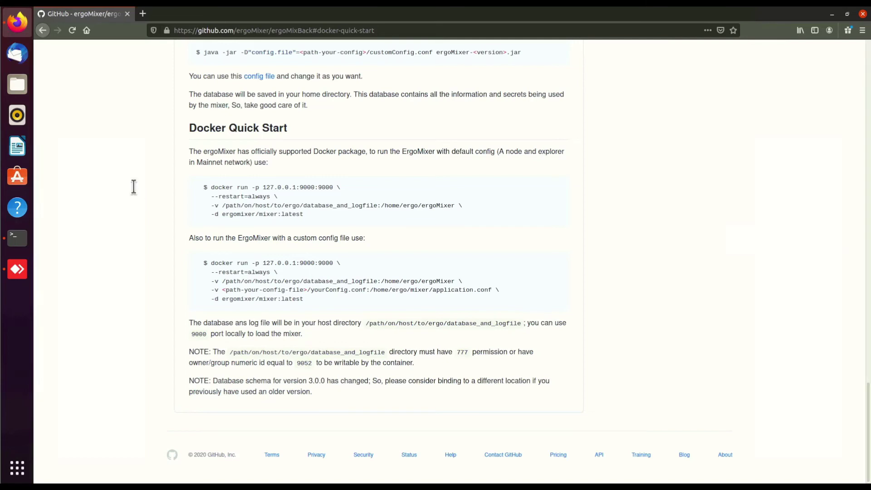
{"action": "key", "text": "super+Right"}
Step: Create the ergoMixer folder and chown it recursively to 9052:9052 with sudo
{"action": "left_click", "coordinate": [117, 114]}
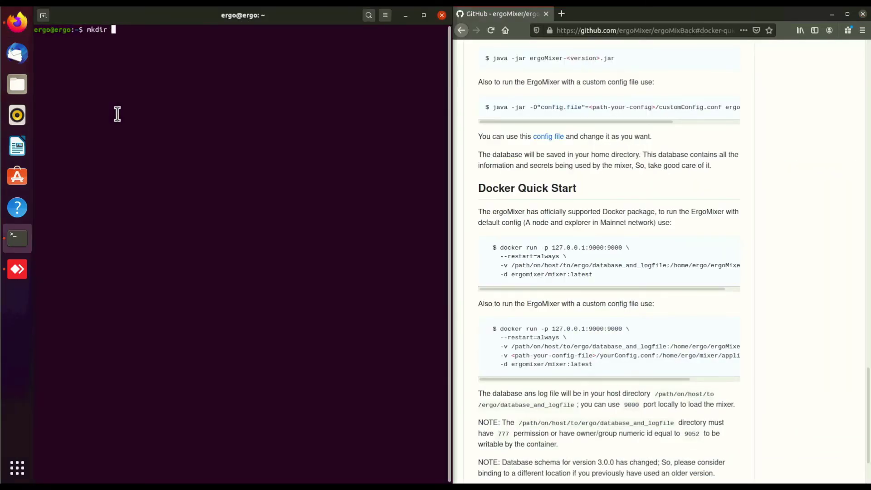
{"action": "type", "text": "ergoMixer"}
{"action": "key", "text": "Return"}
{"action": "type", "text": "sudo chown -R 9052:9052 erg"}
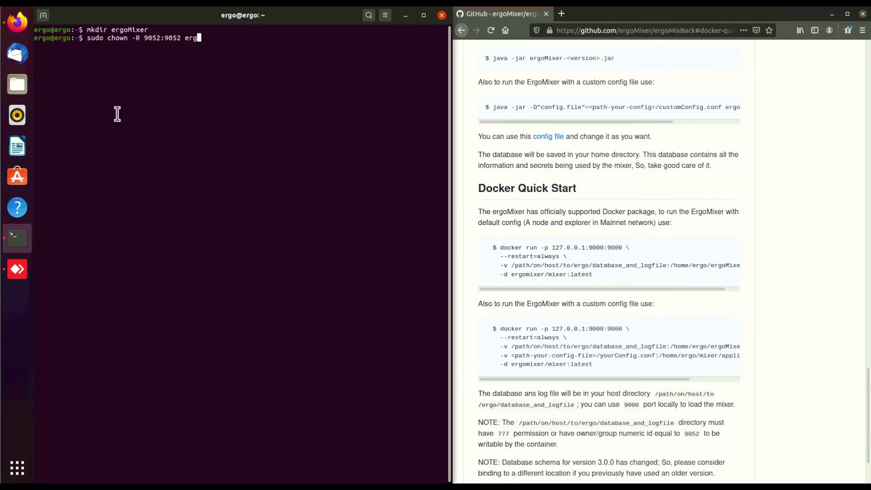
{"action": "key", "text": "Tab"}
{"action": "key", "text": "Return"}
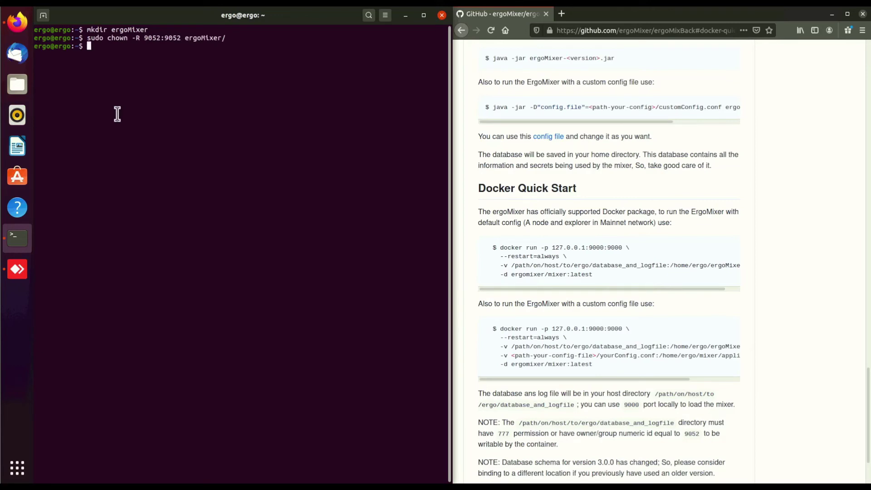
Step: Move into ergoMixer and run 'ls -la', highlighting the 9052 9052 owner entries
{"action": "type", "text": "cd erg"}
{"action": "key", "text": "Tab"}
{"action": "key", "text": "Return"}
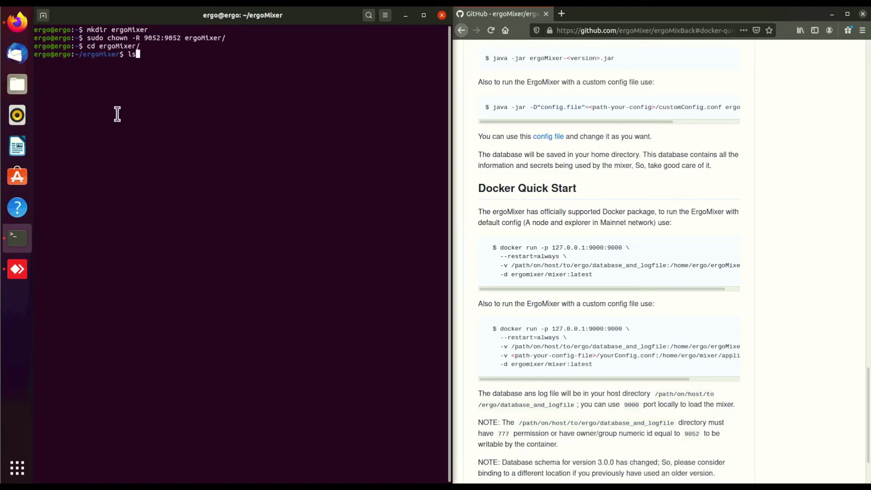
{"action": "type", "text": " -la"}
{"action": "key", "text": "Return"}
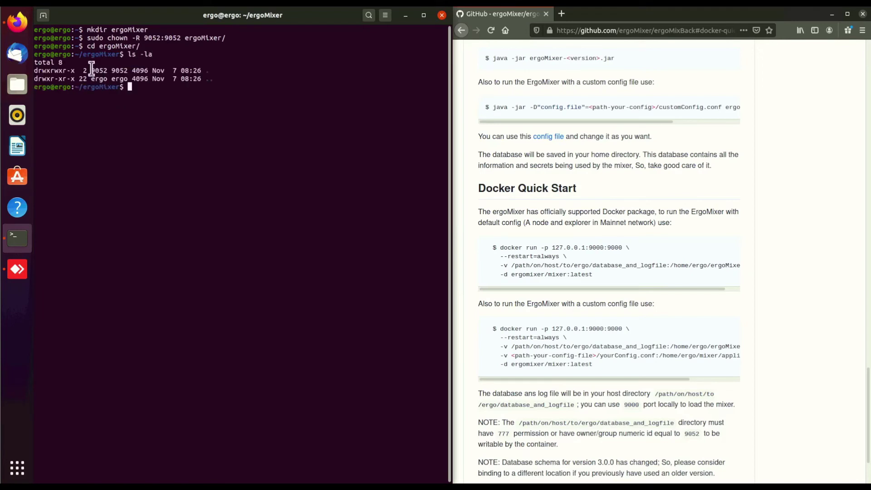
{"action": "left_click_drag", "start_coordinate": [91, 71], "coordinate": [128, 70]}
{"action": "left_click", "coordinate": [155, 86]}
Step: Run the ergomixer/mixer:3.0.1 Docker container on port 9000 with ~/ergoMixer mounted
{"action": "key", "text": "Return"}
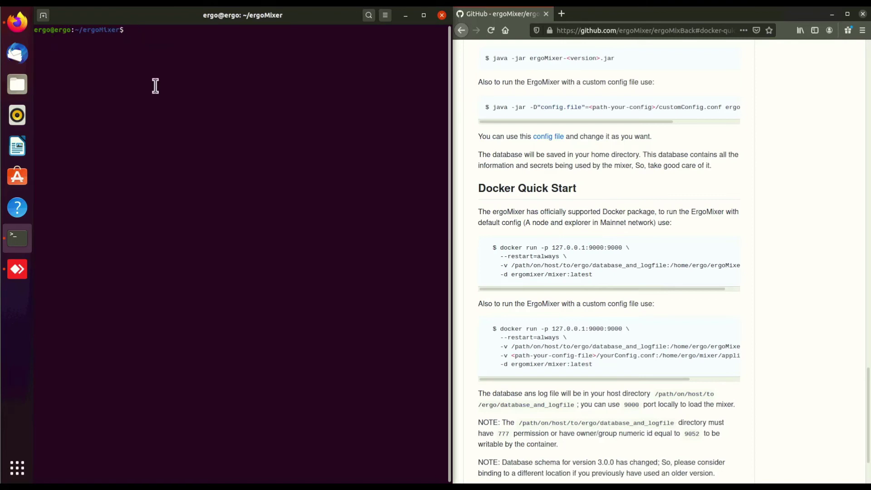
{"action": "right_click", "coordinate": [130, 31]}
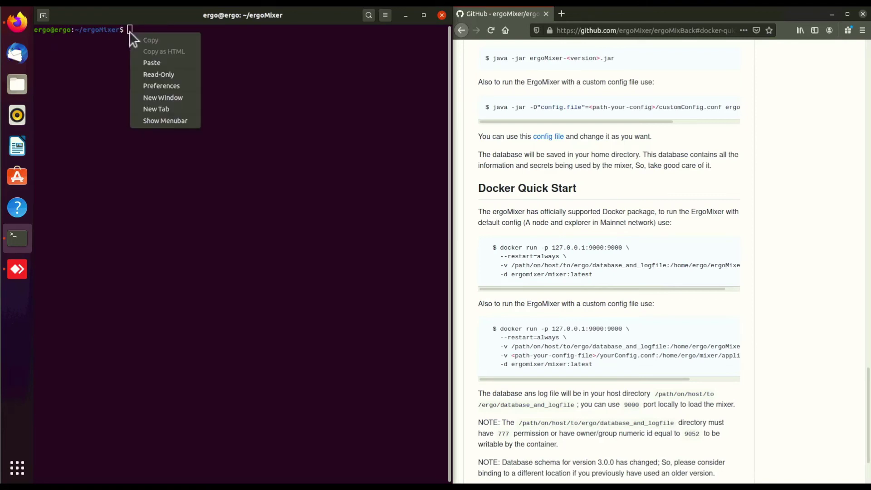
{"action": "left_click", "coordinate": [148, 59]}
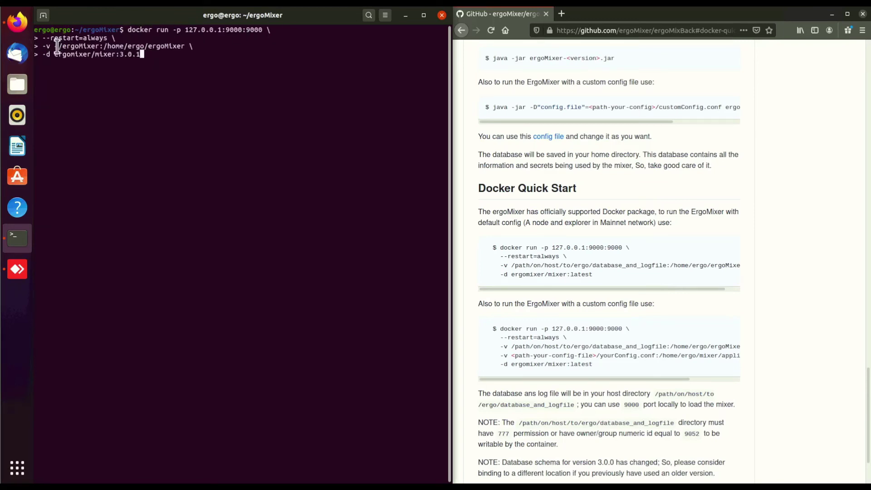
{"action": "left_click_drag", "start_coordinate": [55, 46], "coordinate": [99, 45]}
{"action": "left_click", "coordinate": [140, 53]}
{"action": "key", "text": "Return"}
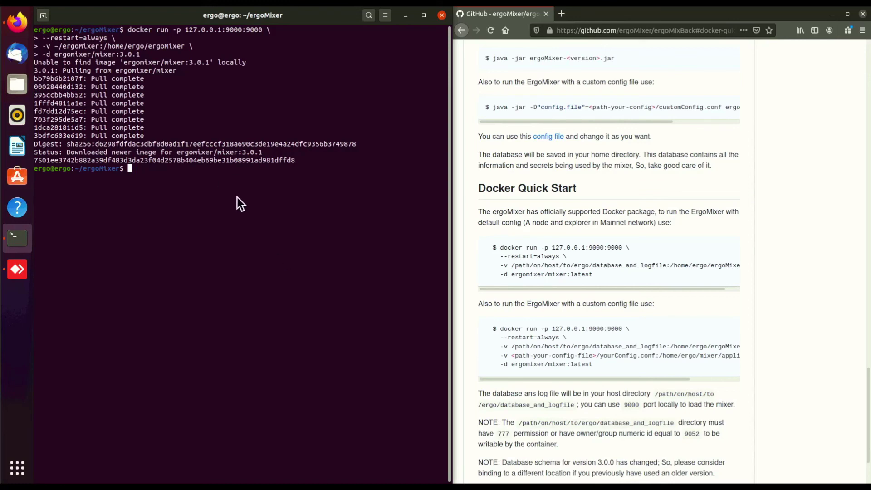
Step: Confirm with docker ps that the container maps 127.0.0.1:9000, then maximize Firefox
{"action": "type", "text": "docker ps"}
{"action": "key", "text": "Return"}
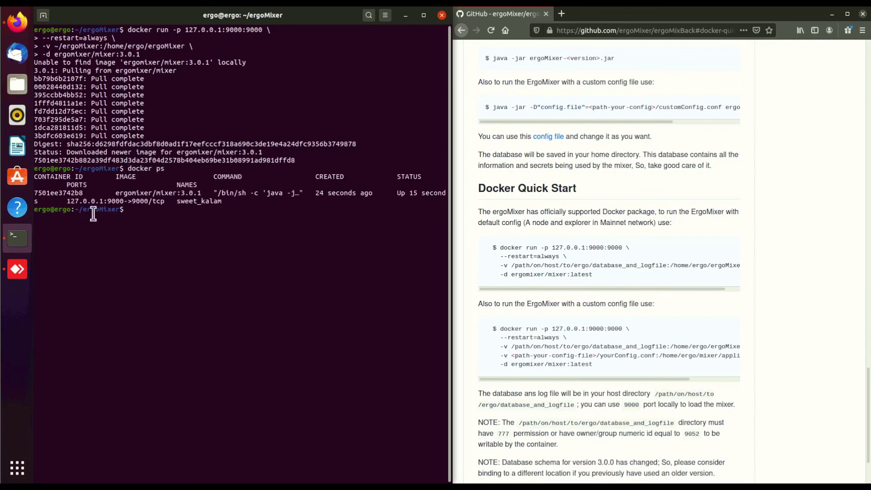
{"action": "left_click_drag", "start_coordinate": [66, 200], "coordinate": [168, 203]}
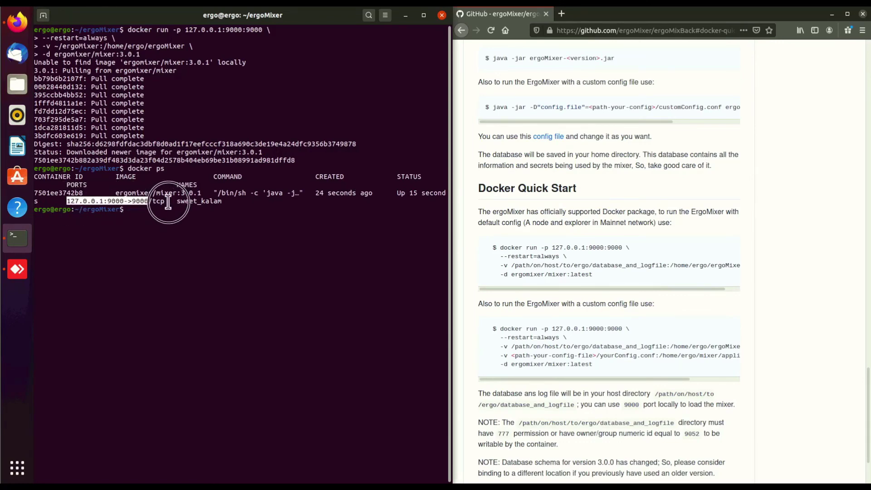
{"action": "left_click", "coordinate": [827, 101]}
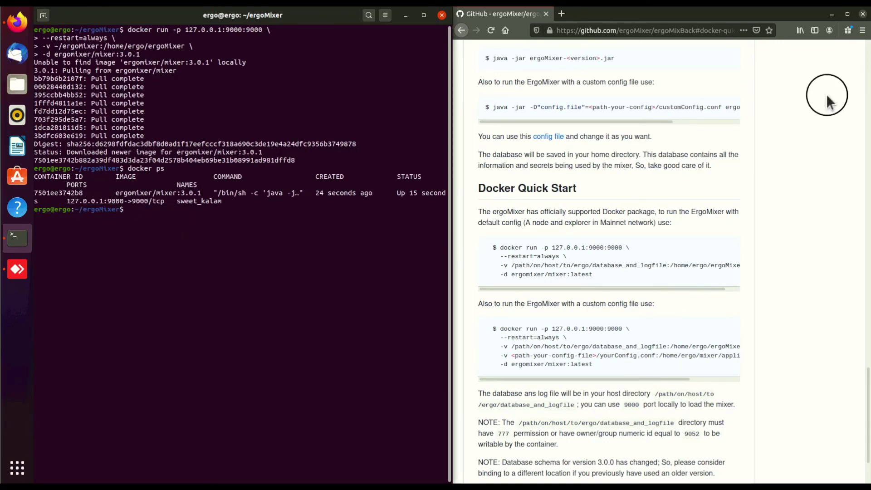
{"action": "key", "text": "super+Up"}
Step: Load the ErgoMixer dashboard at localhost:9000 in a new Firefox tab
{"action": "left_click", "coordinate": [144, 12]}
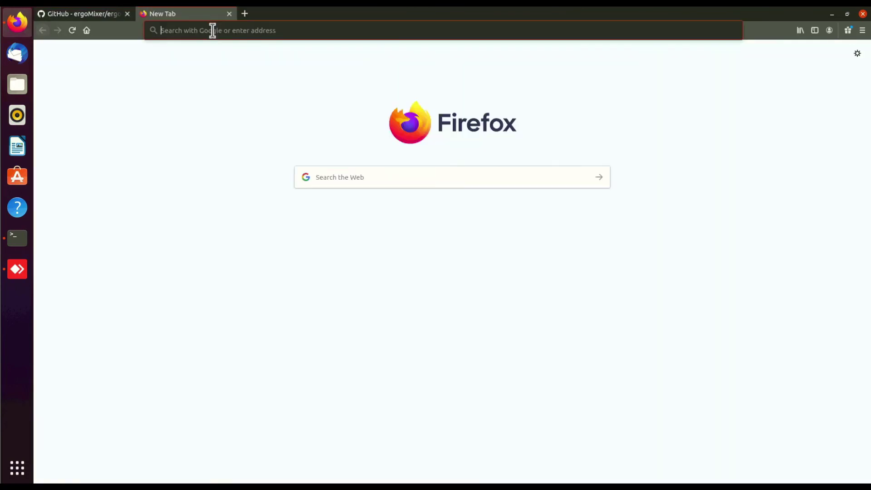
{"action": "left_click", "coordinate": [212, 30]}
{"action": "type", "text": "local"}
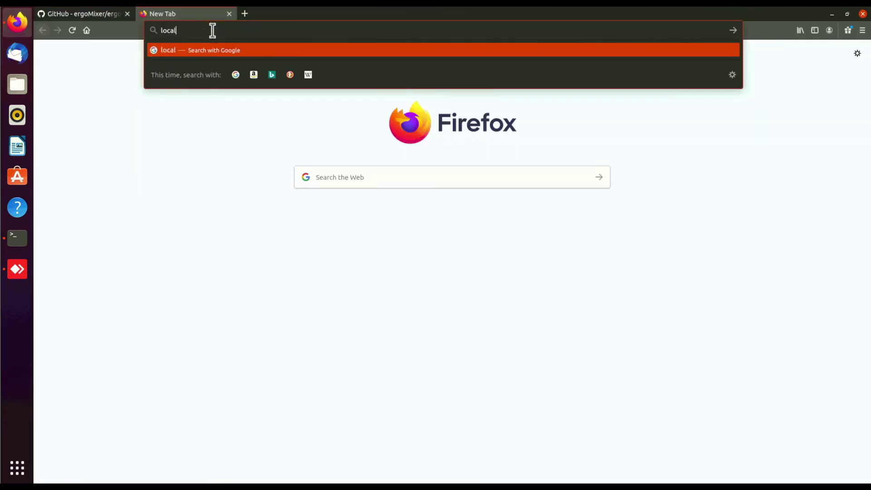
{"action": "type", "text": "host"}
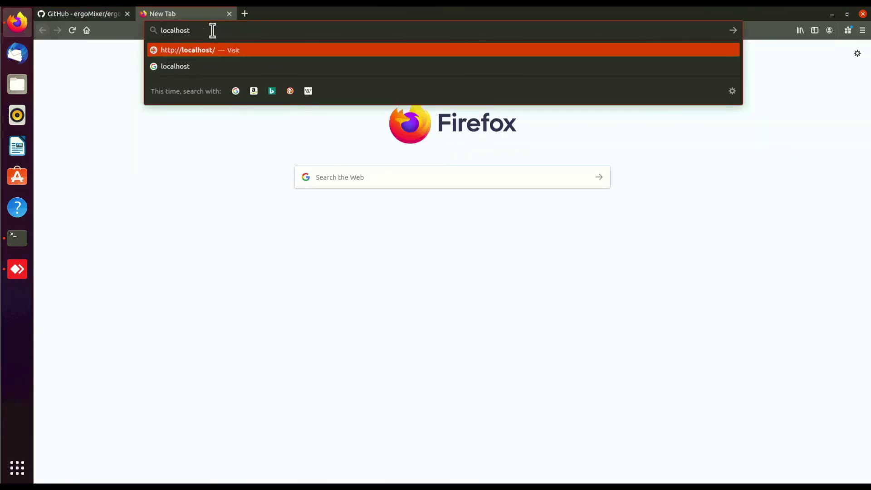
{"action": "type", "text": ":9000"}
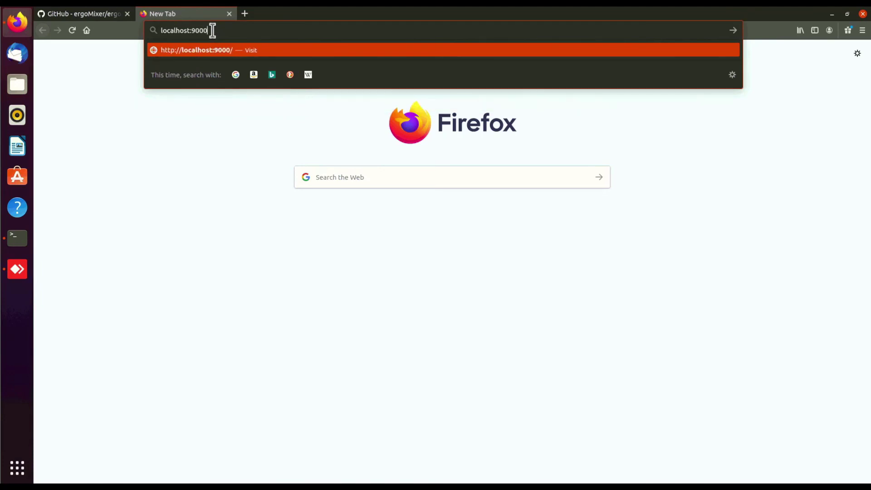
{"action": "key", "text": "Return"}
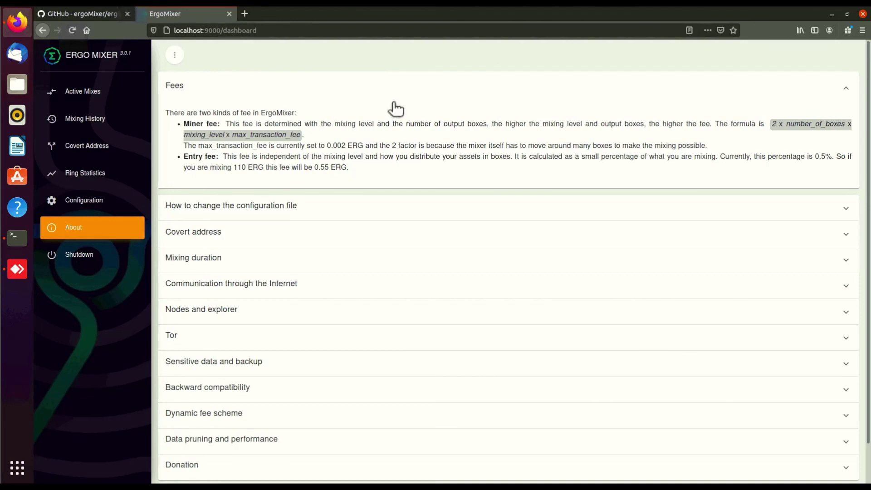
{"action": "scroll", "coordinate": [395, 109], "scroll_direction": "down", "scroll_amount": 2}
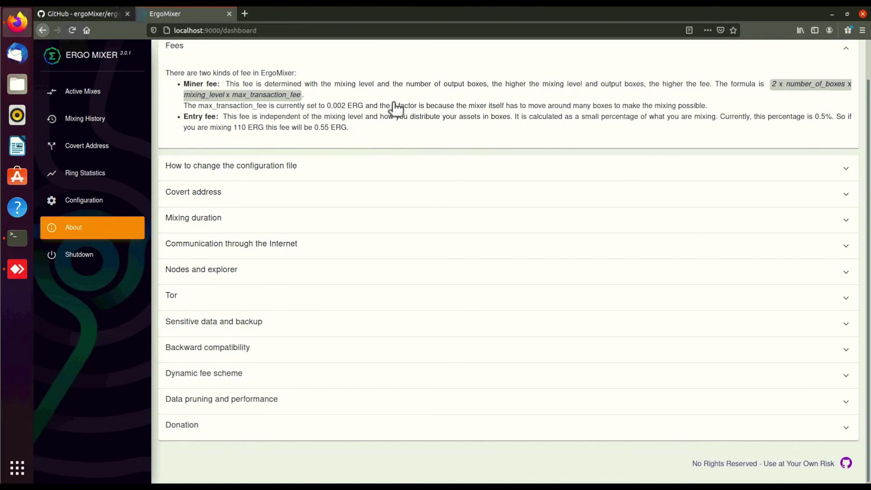
{"action": "scroll", "coordinate": [375, 117], "scroll_direction": "up", "scroll_amount": 2}
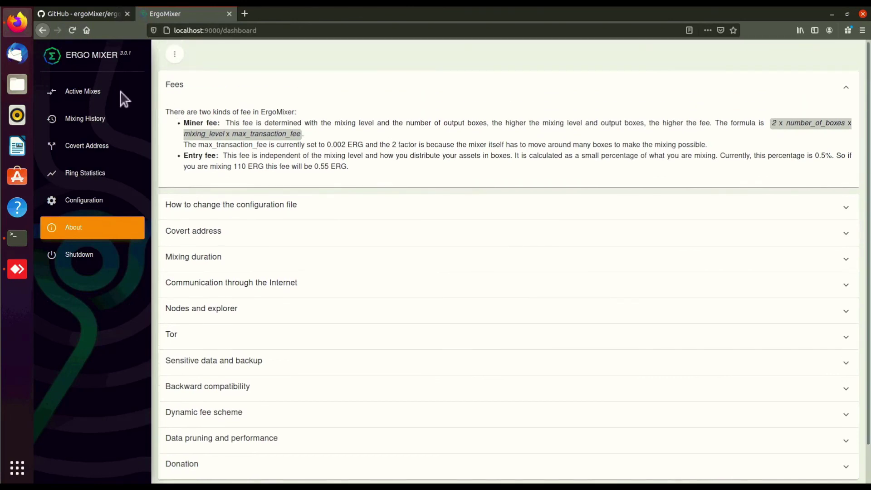
Step: Check the Active Mixes and Configuration pages, then return to About
{"action": "left_click", "coordinate": [91, 92]}
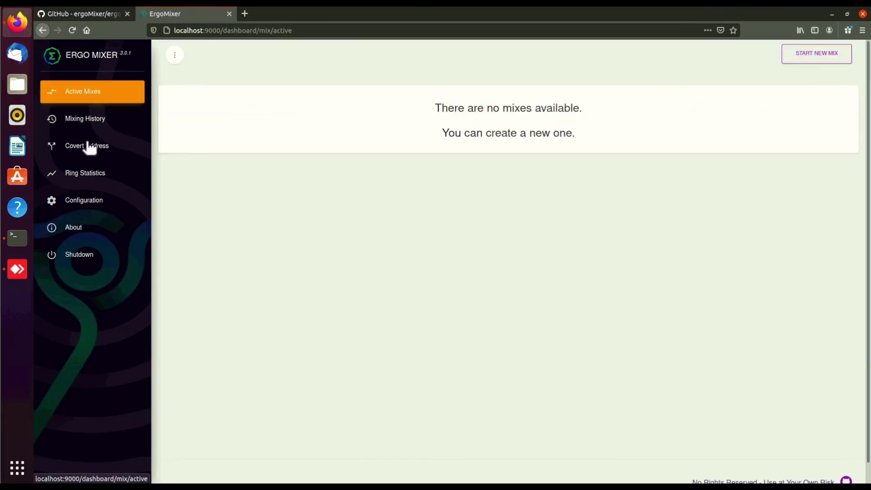
{"action": "left_click", "coordinate": [83, 202]}
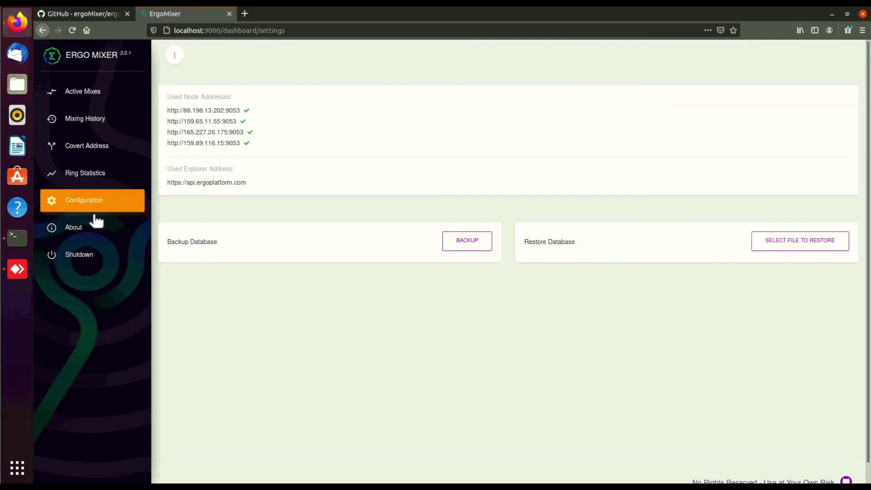
{"action": "left_click", "coordinate": [87, 230]}
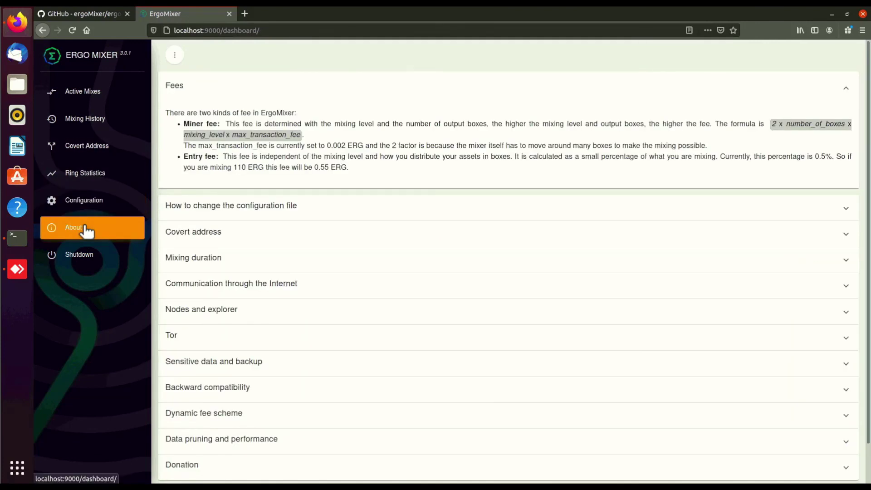